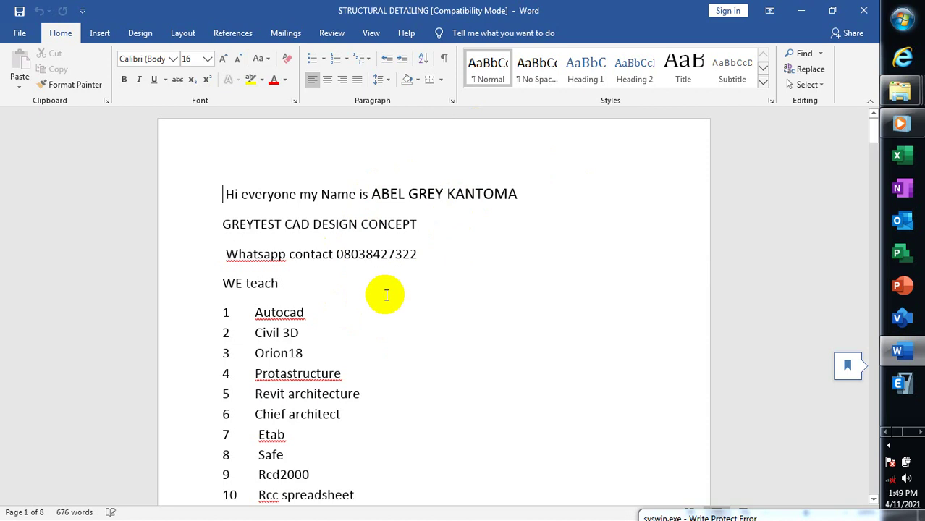
Look through the numbered list of software courses in the STRUCTURAL DETAILING document.
scroll(391, 286, down, 2)
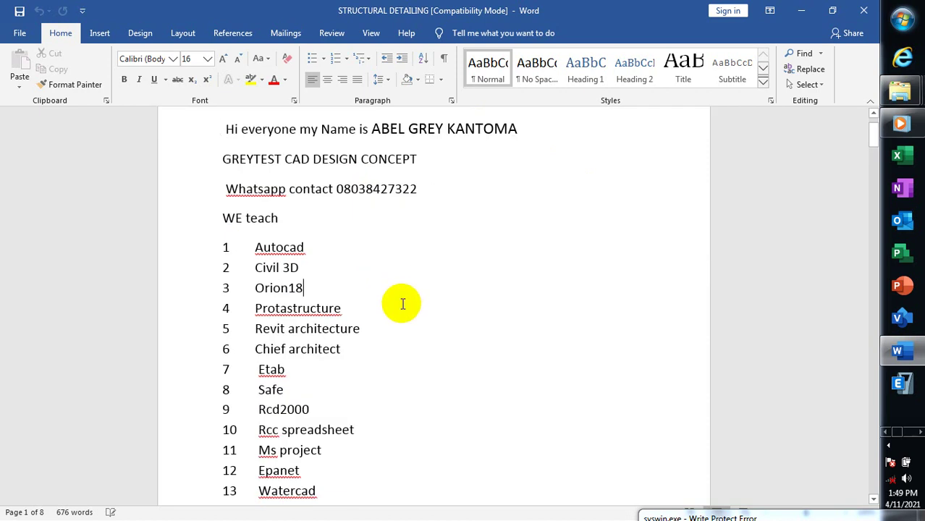
scroll(400, 303, down, 8)
scroll(384, 249, up, 5)
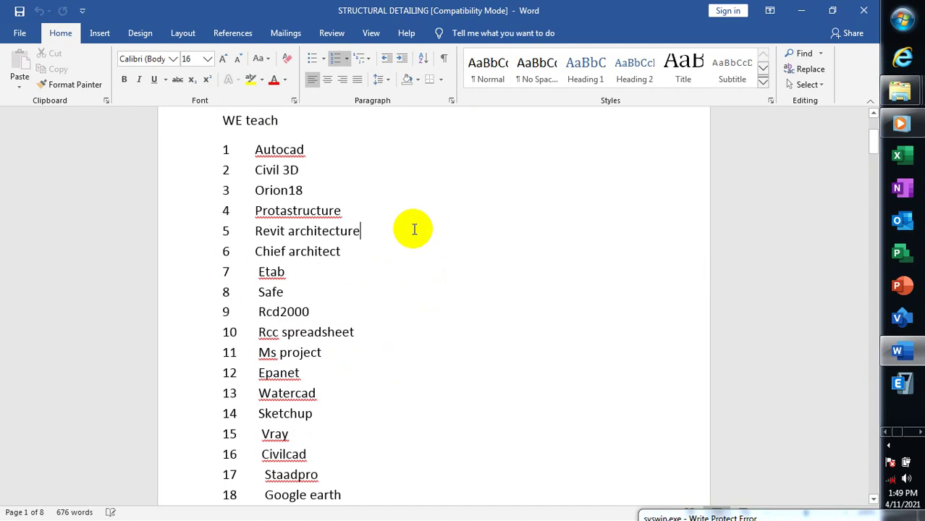
scroll(414, 229, up, 1)
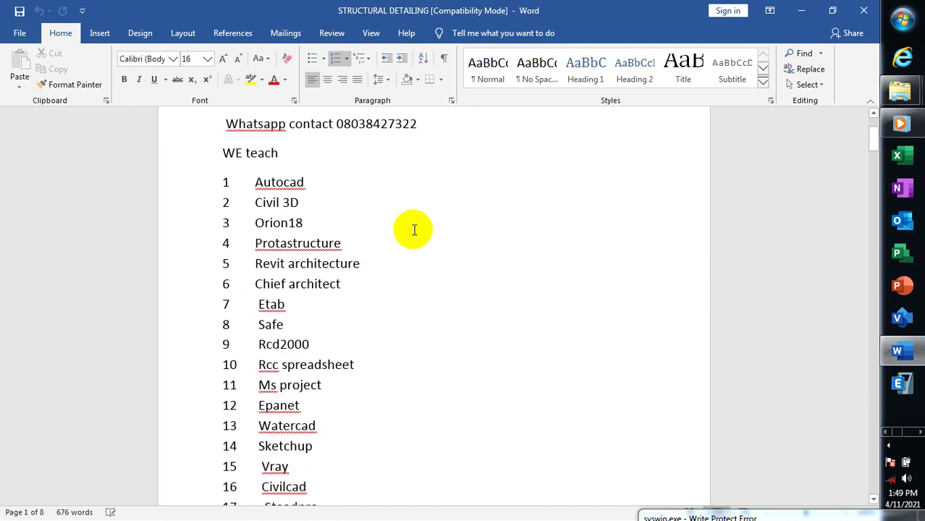
click(903, 190)
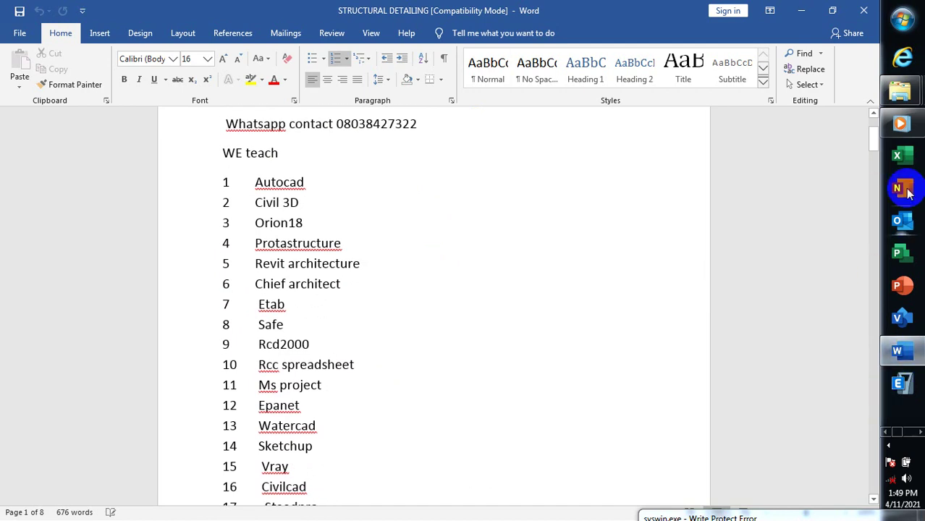
scroll(882, 129, down, 1)
mouse_move(885, 134)
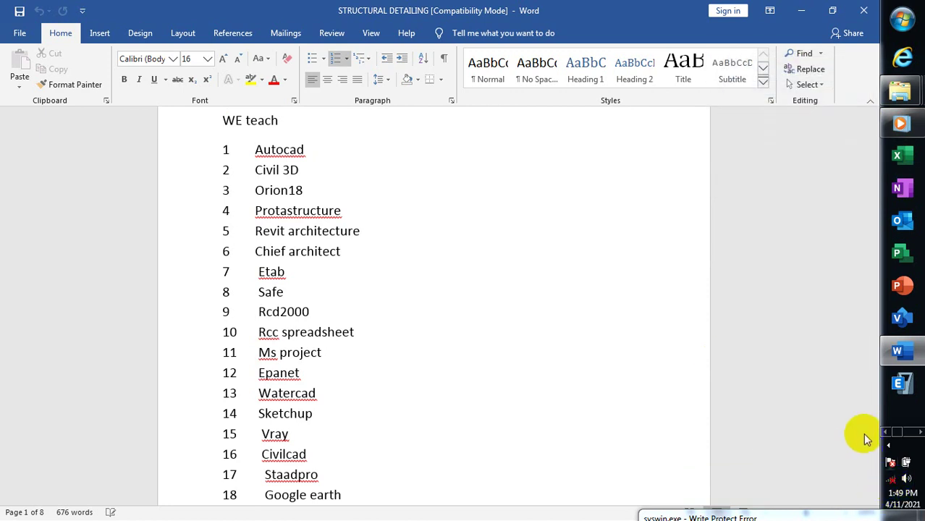
Switch to AutoCAD Civil 3D and set its workspace to Drafting & Annotation.
click(903, 424)
click(921, 434)
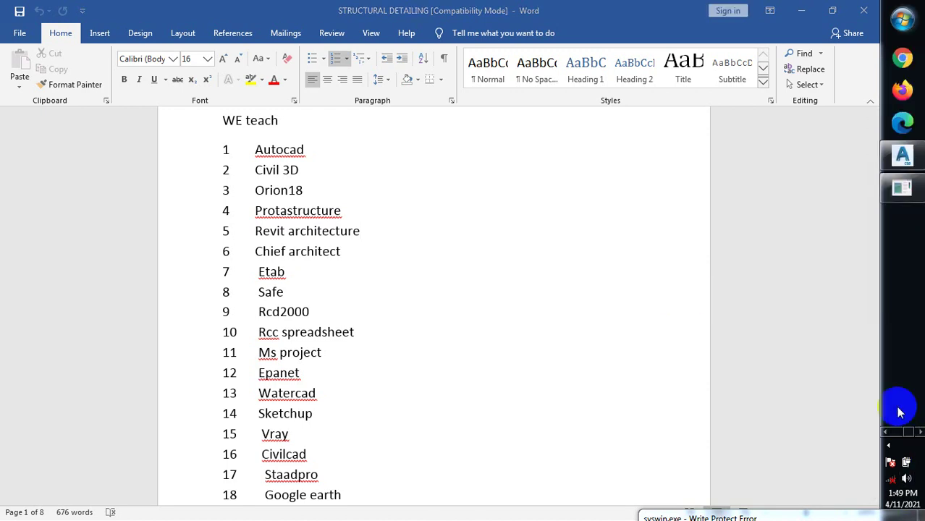
click(902, 155)
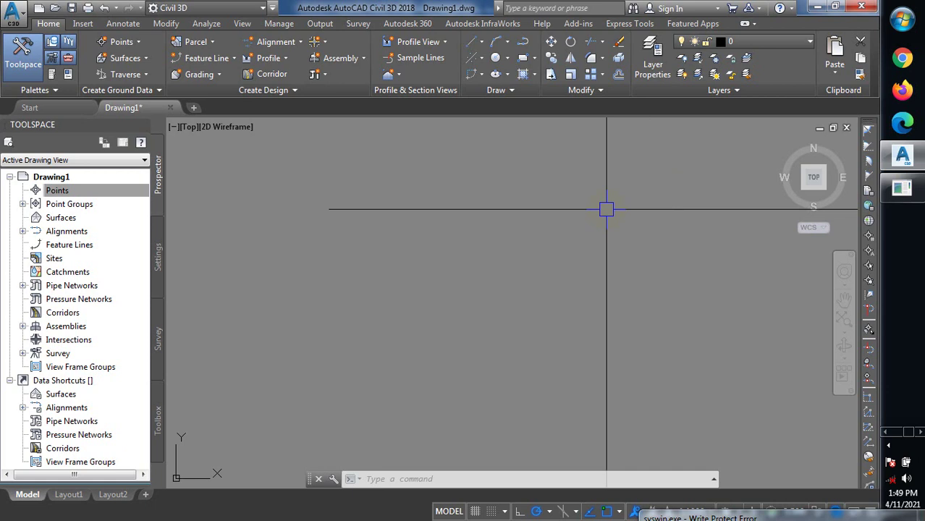
click(262, 9)
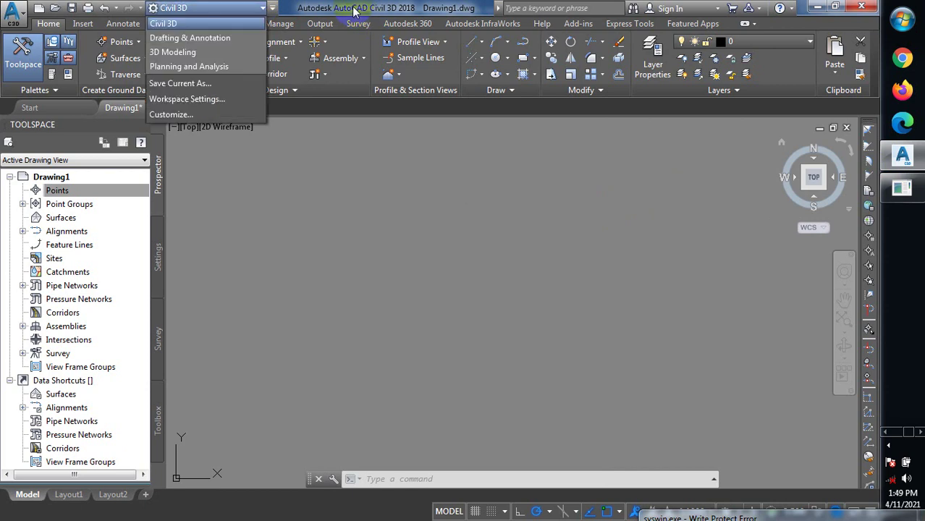
click(195, 39)
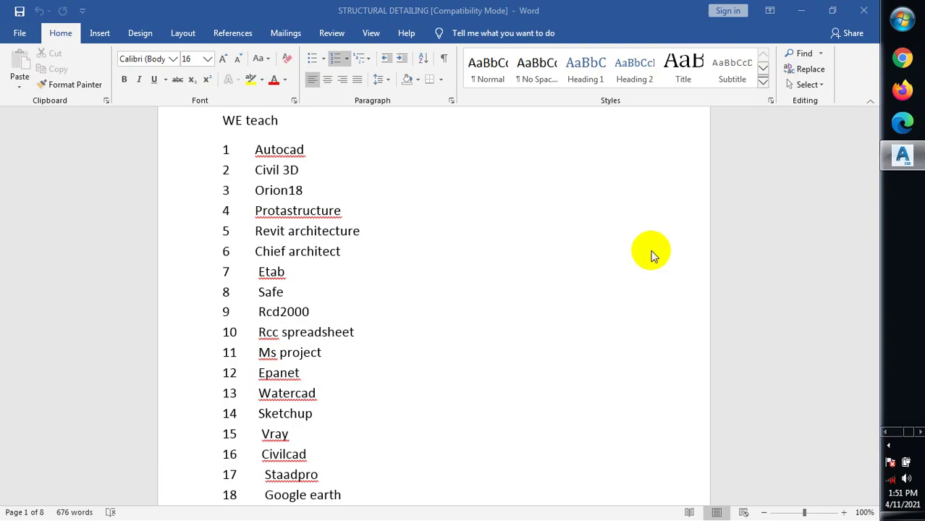
Minimize the Word document, move the Write Protect Error dialog out of the way and return to AutoCAD Civil 3D.
click(802, 9)
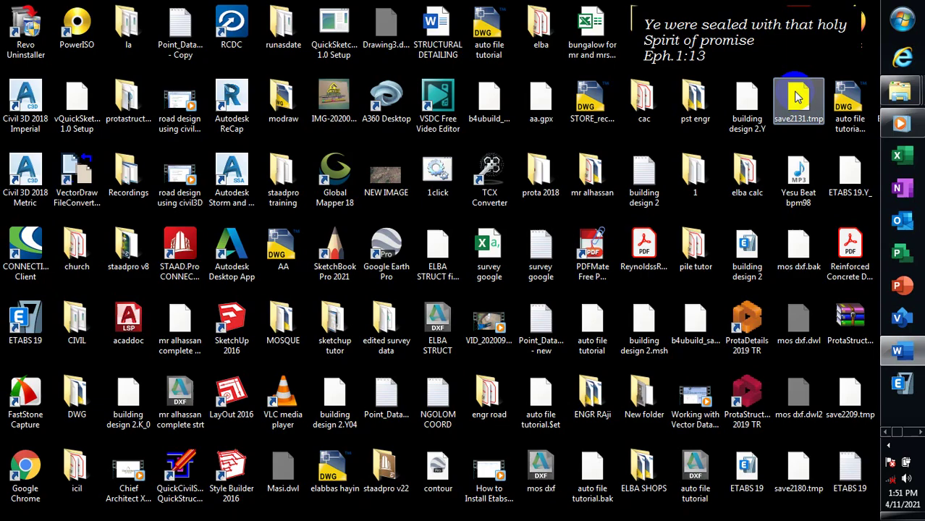
click(919, 432)
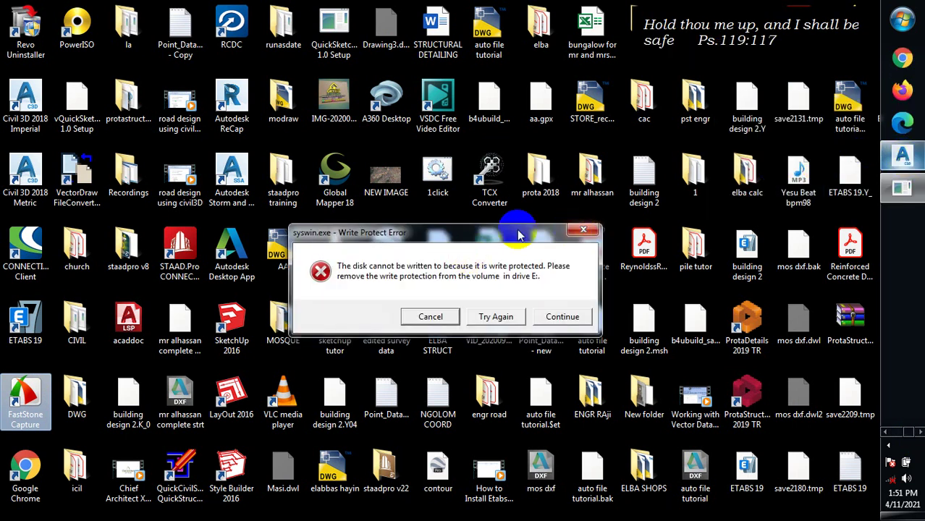
drag(517, 229, 832, 477)
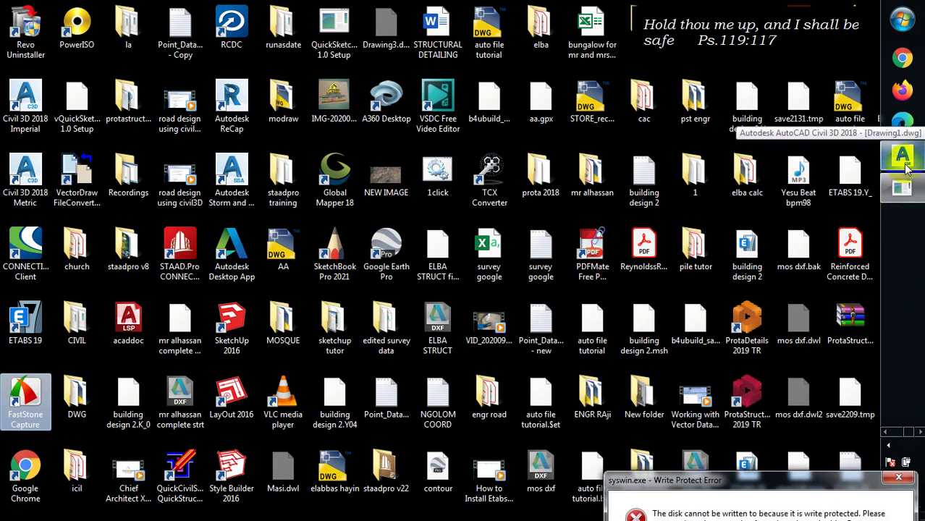
click(901, 158)
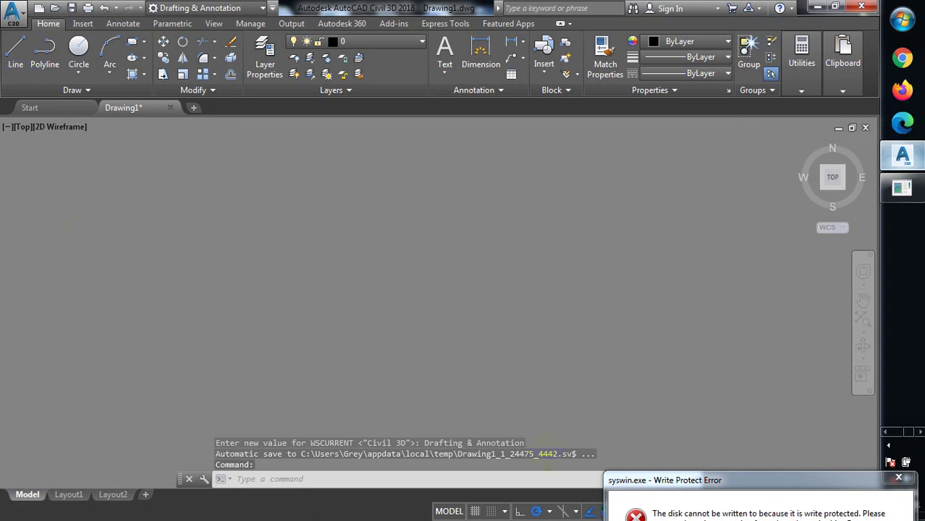
Set the workspace of Drawing1 to Civil 3D.
key(Escape)
click(265, 8)
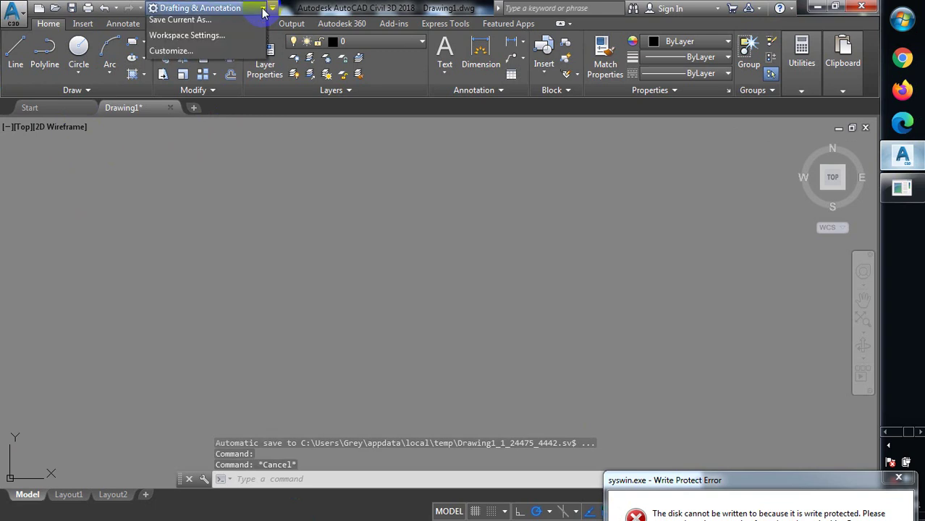
click(262, 10)
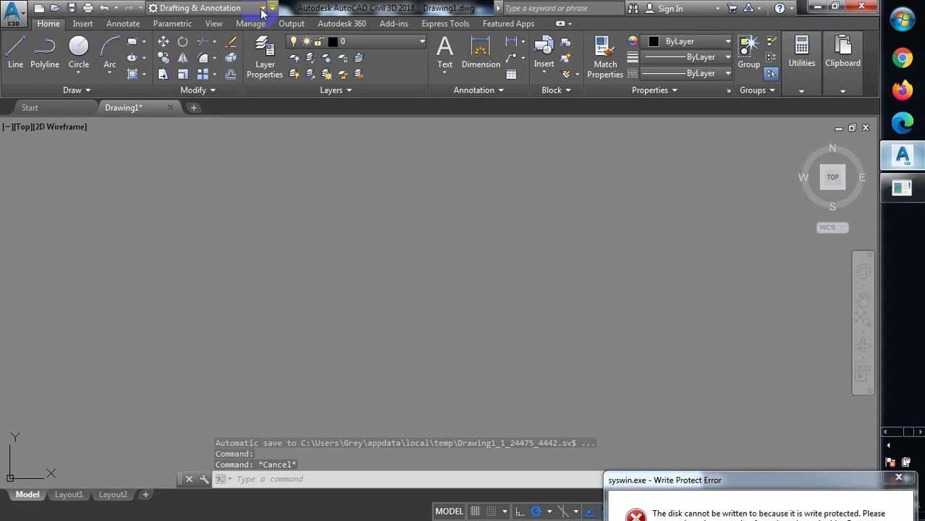
click(264, 10)
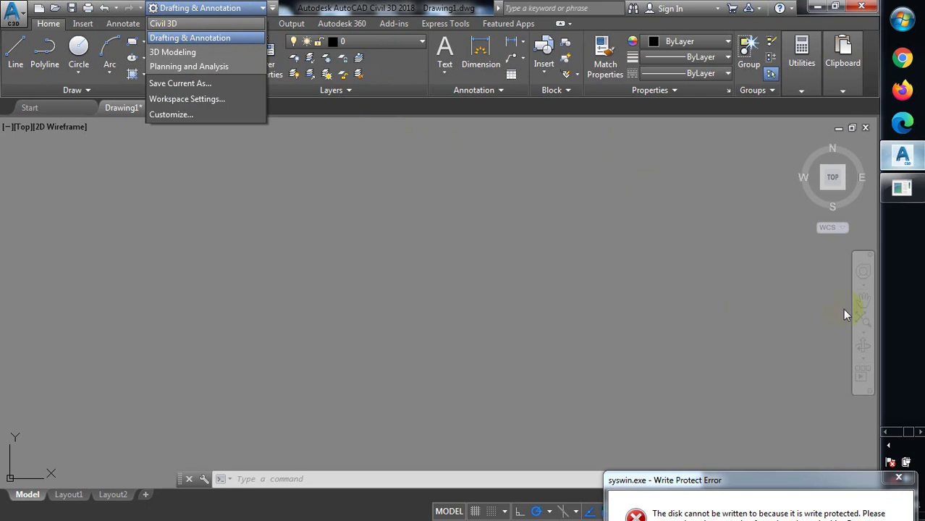
click(164, 23)
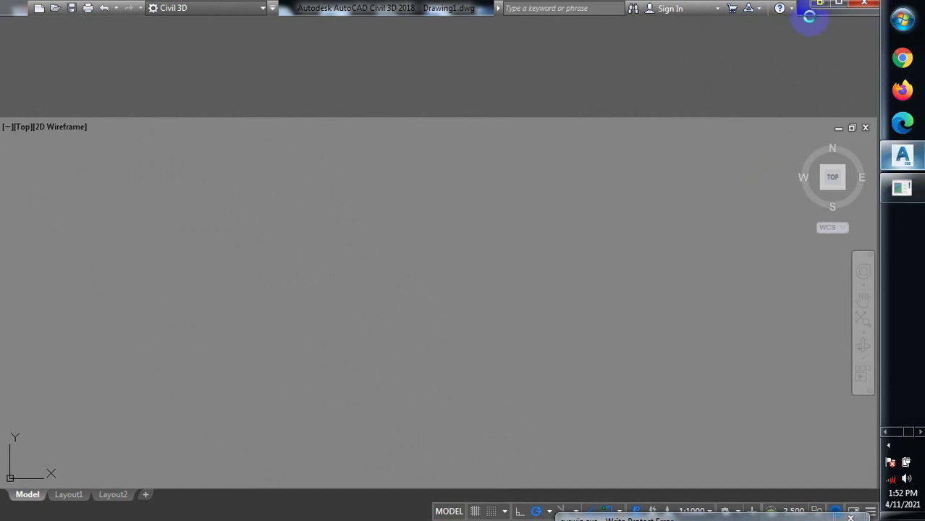
Minimize AutoCAD Civil 3D and open the "edited survey data" folder from the desktop.
click(818, 5)
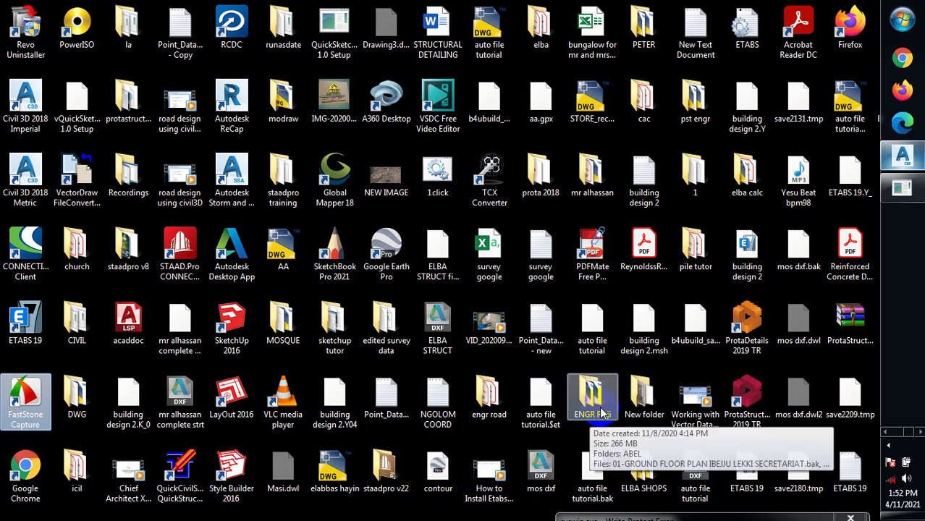
click(393, 323)
double_click(393, 323)
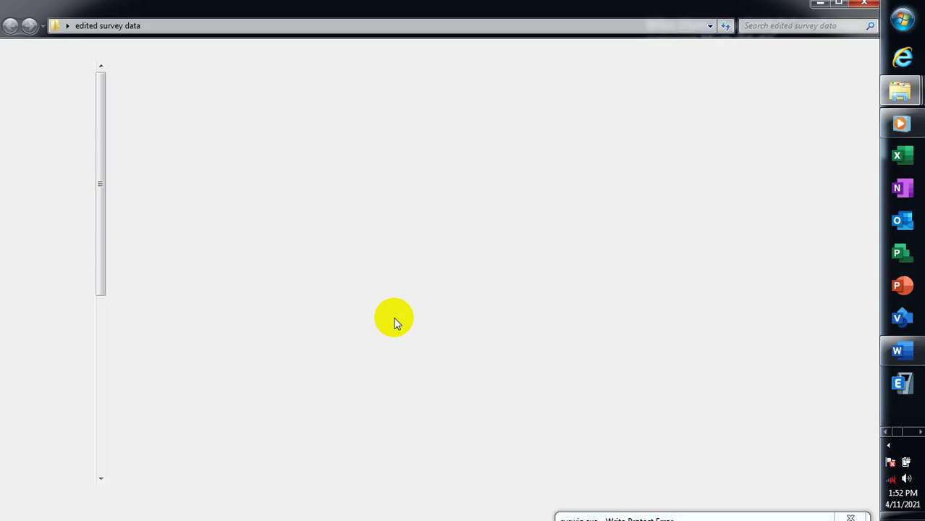
drag(853, 7, 663, 20)
click(655, 8)
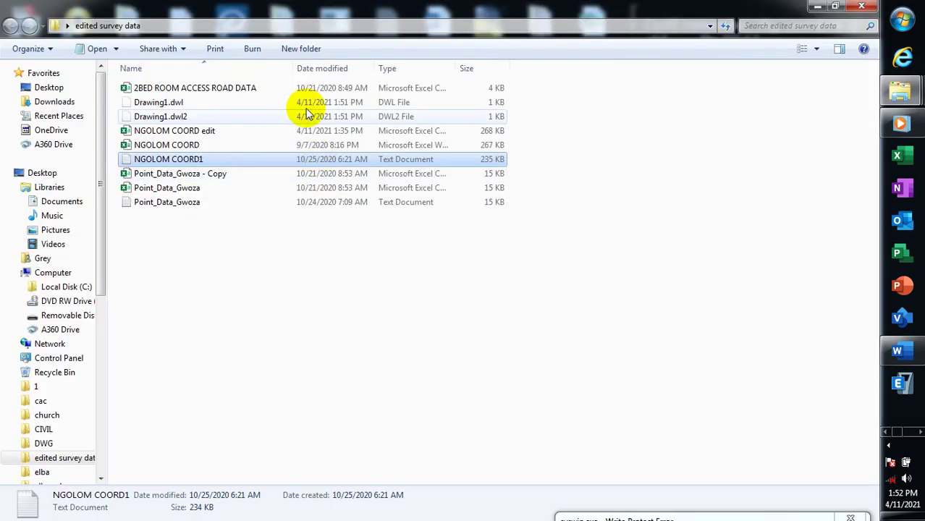
Open the NGOLOM COORD Excel worksheet from the folder and dismiss the Office Activation Wizard.
click(217, 133)
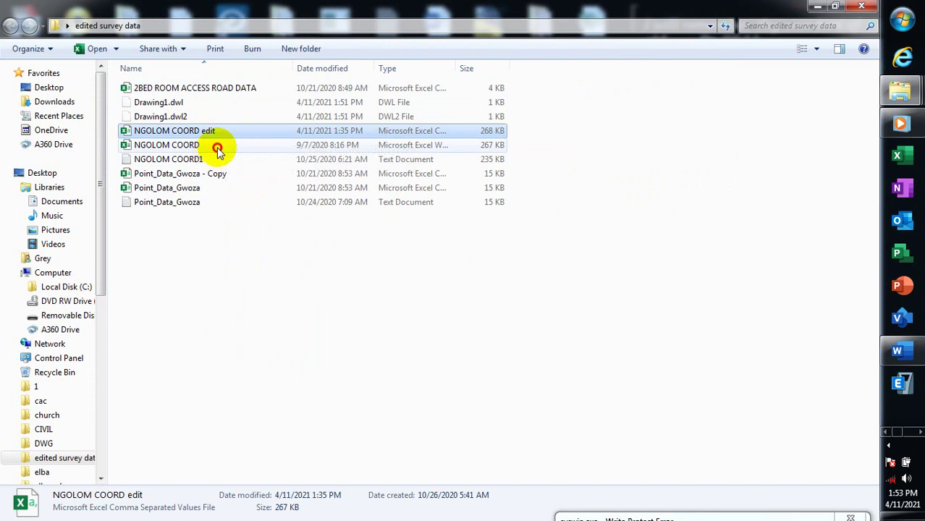
click(220, 148)
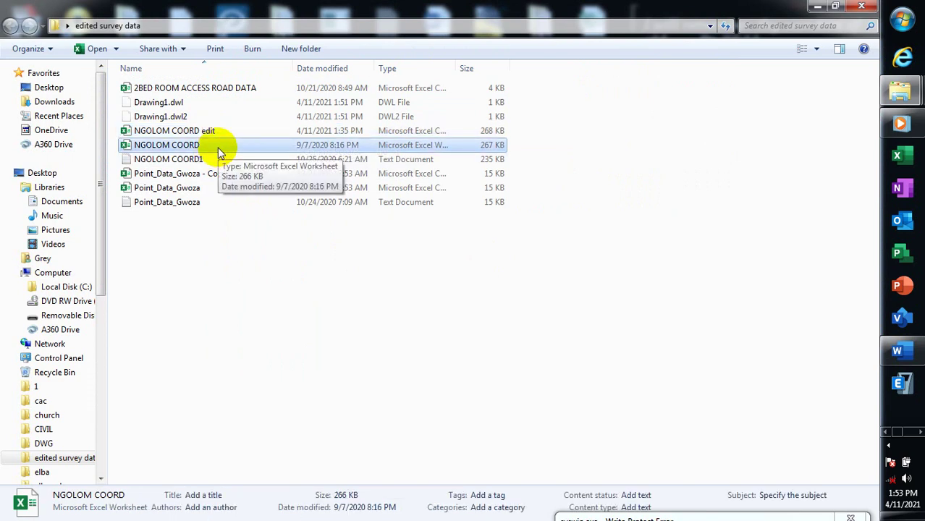
double_click(218, 147)
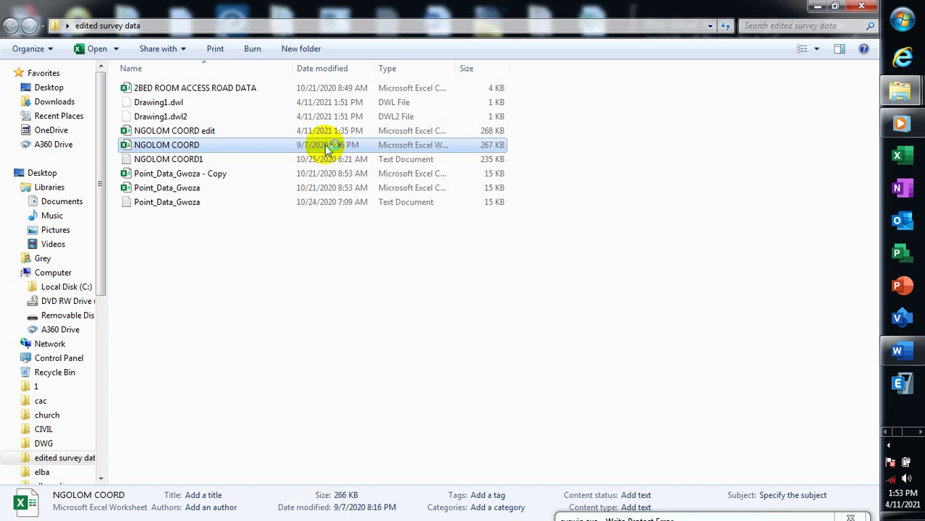
double_click(327, 147)
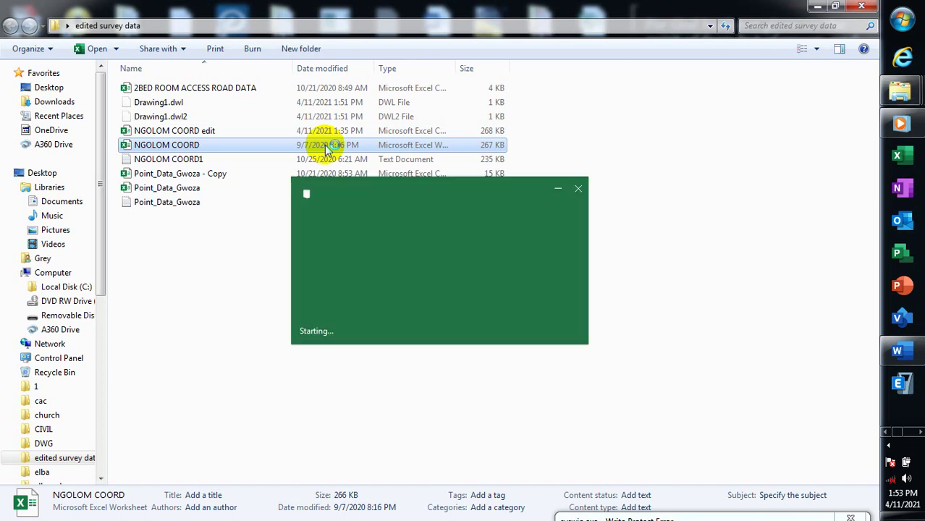
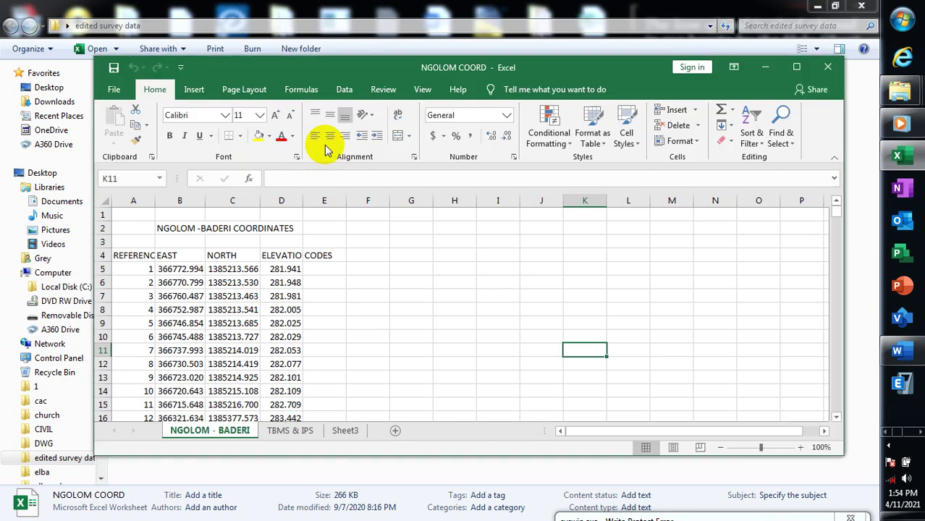
click(233, 308)
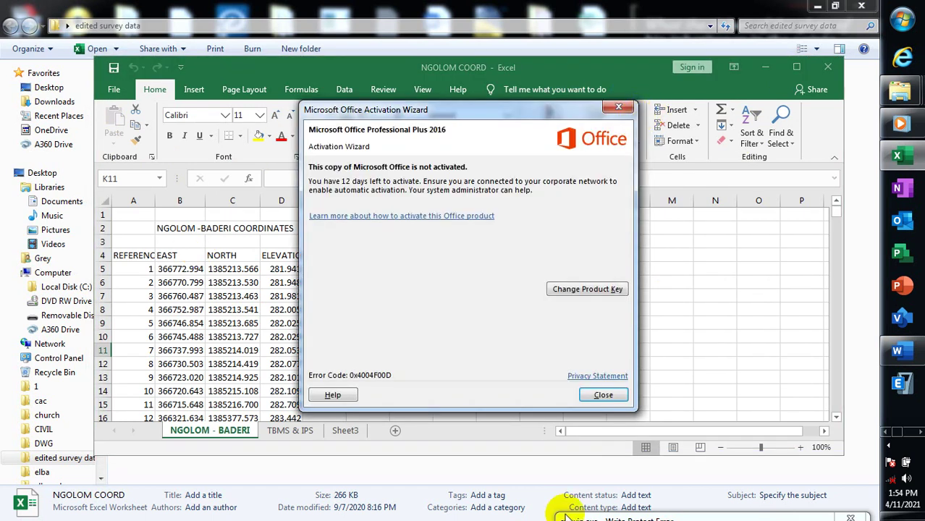
click(603, 395)
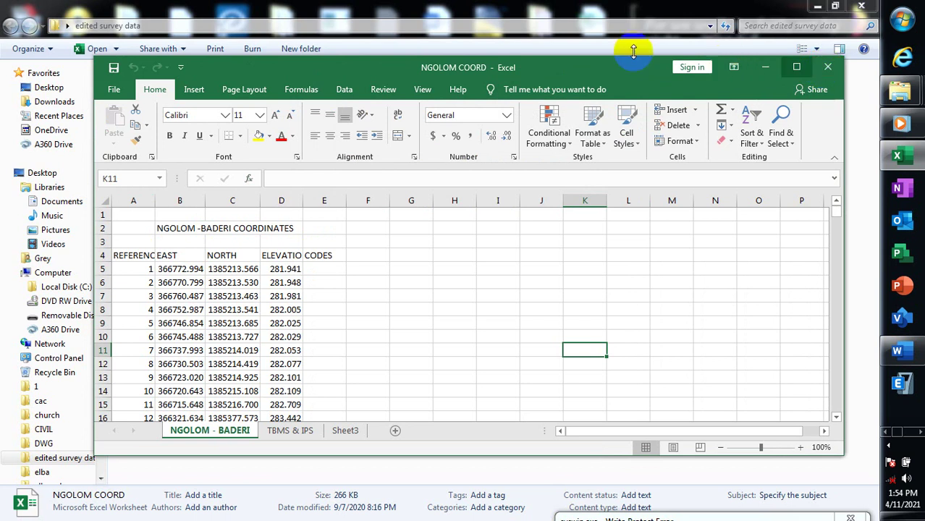
Move the NGOLOM COORD workbook aside, open the NGOLOM COORD edit CSV file and dock it on half the screen for comparison.
drag(611, 67, 761, 144)
click(168, 131)
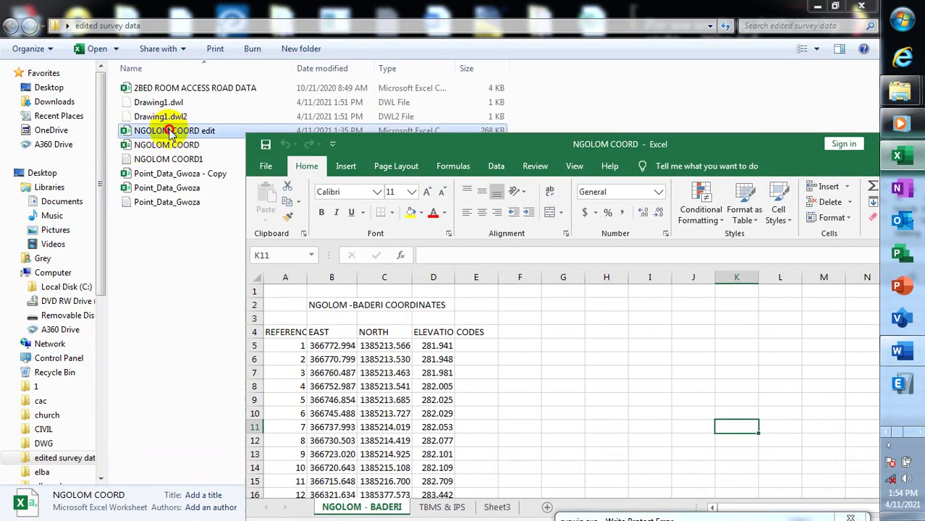
double_click(169, 132)
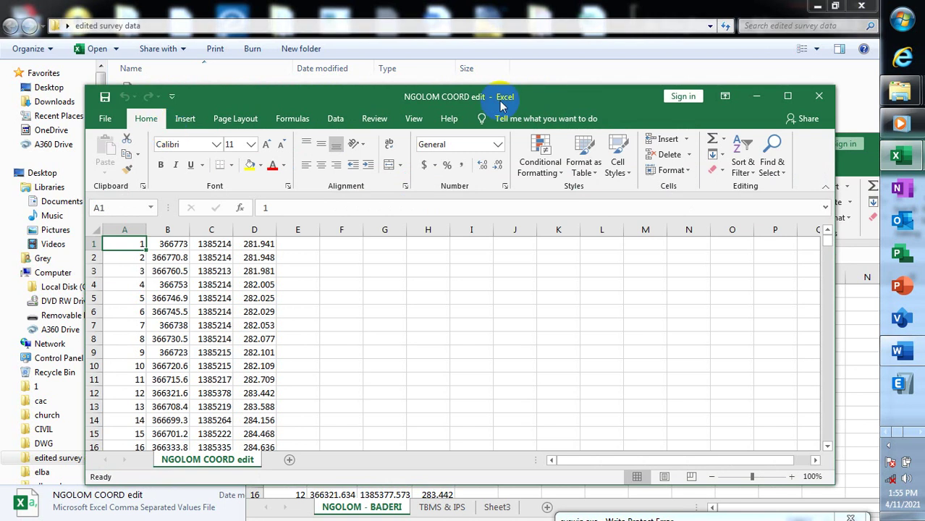
drag(501, 105, 880, 225)
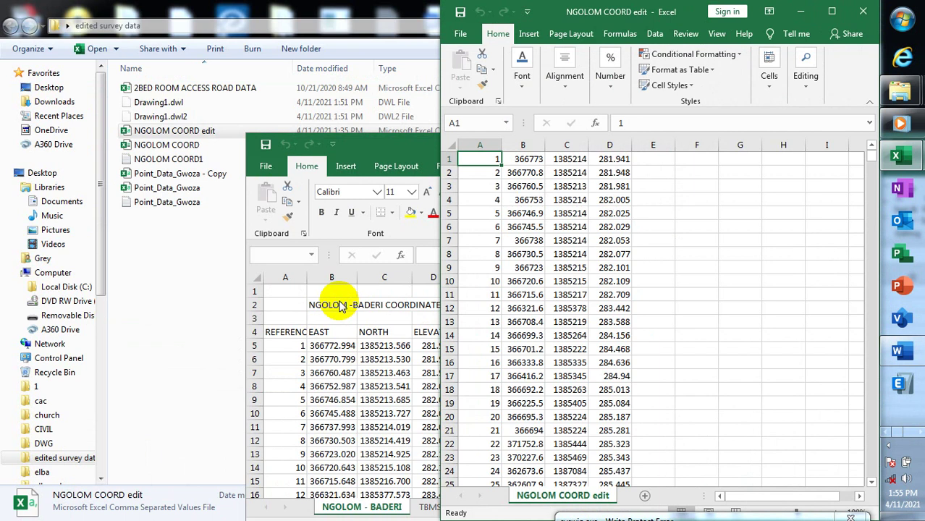
Bring the NGOLOM COORD workbook forward and close the NGOLOM COORD edit file.
drag(364, 155, 288, 129)
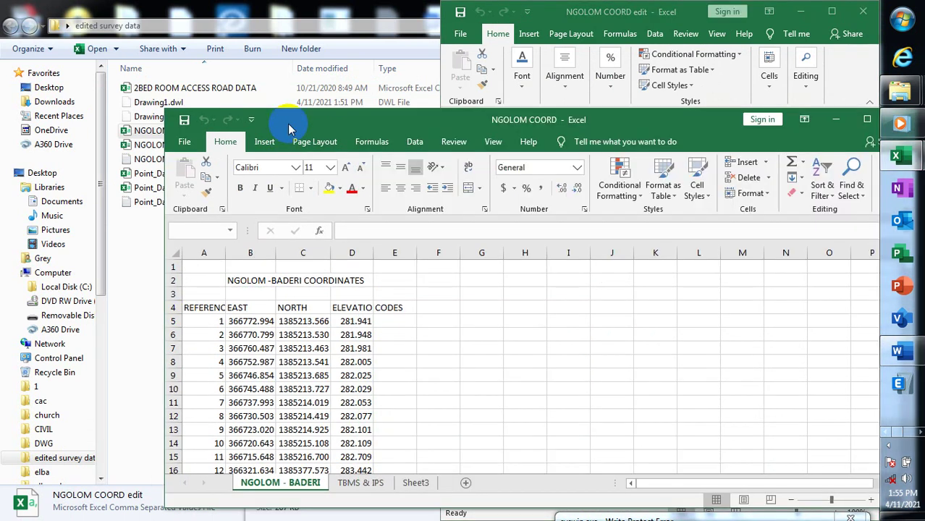
click(535, 128)
click(635, 18)
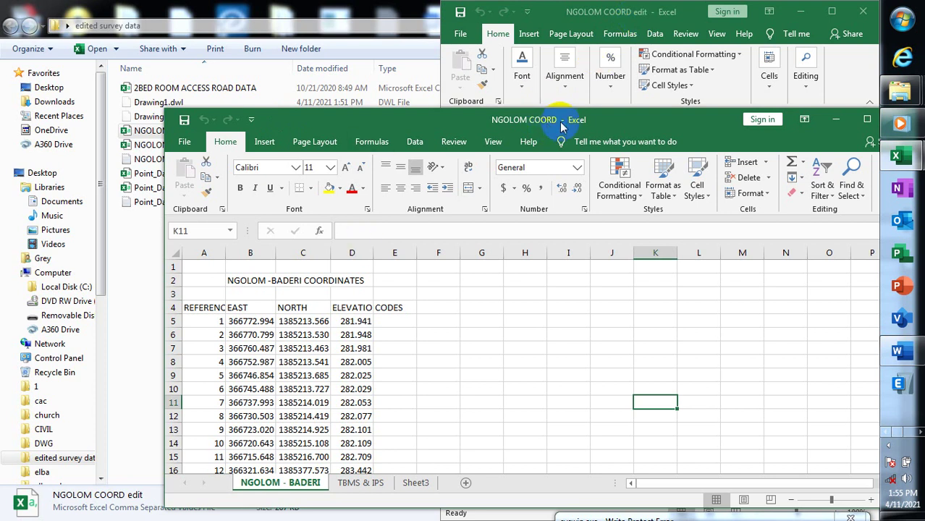
click(853, 11)
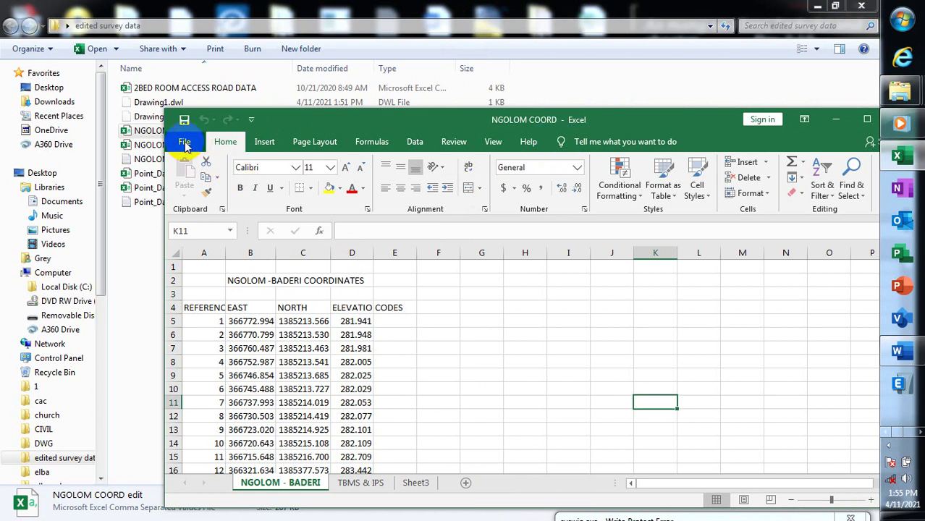
Open the Save As dialog for the NGOLOM COORD workbook in the "edited survey data" folder.
click(184, 143)
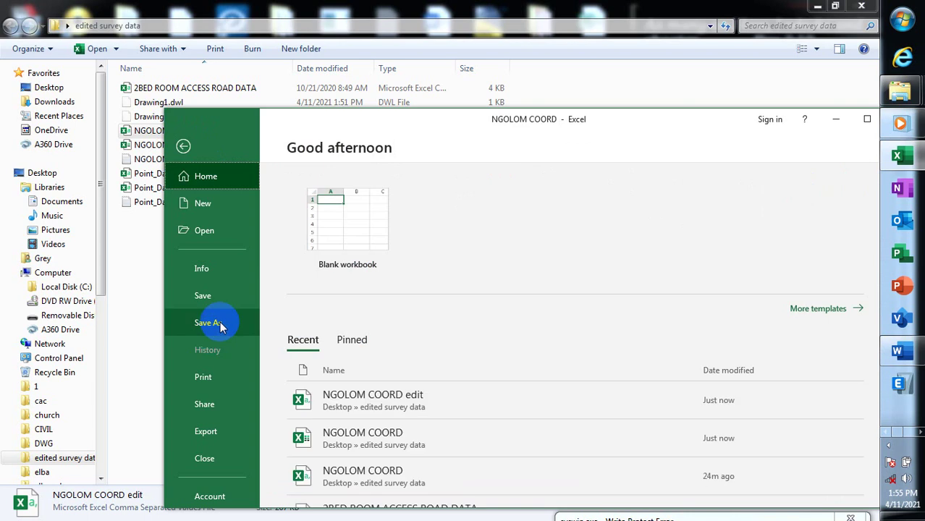
click(220, 324)
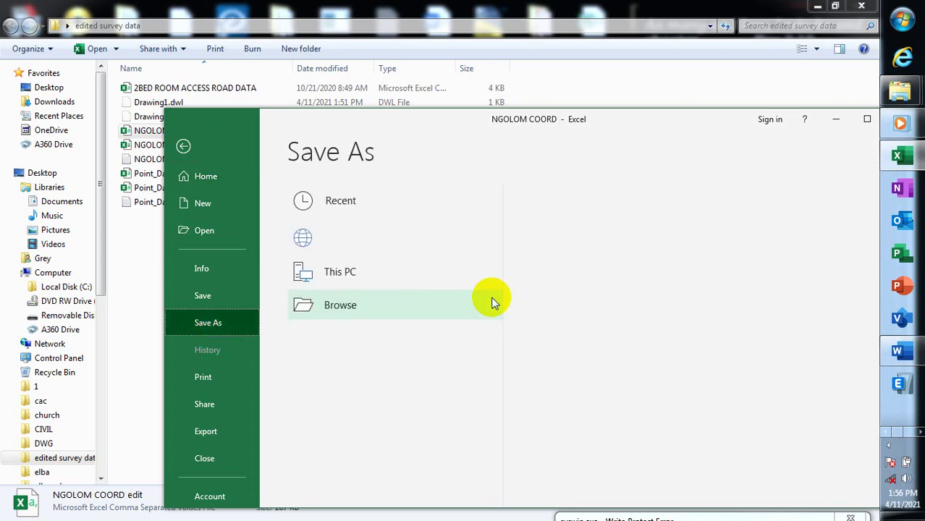
click(345, 272)
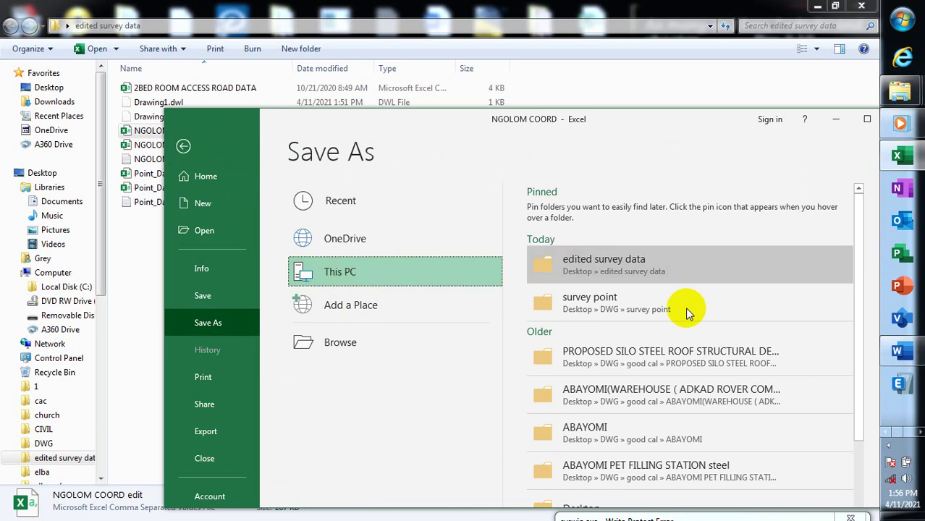
click(689, 268)
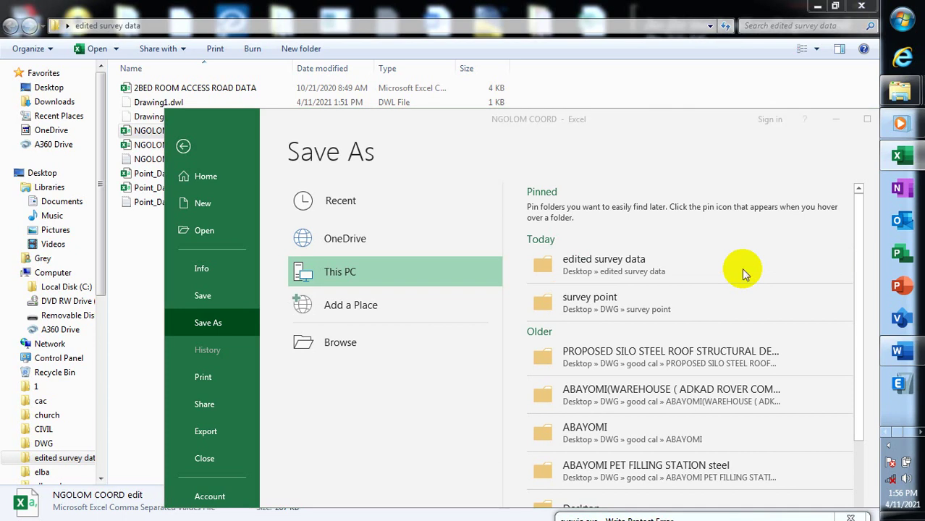
click(742, 274)
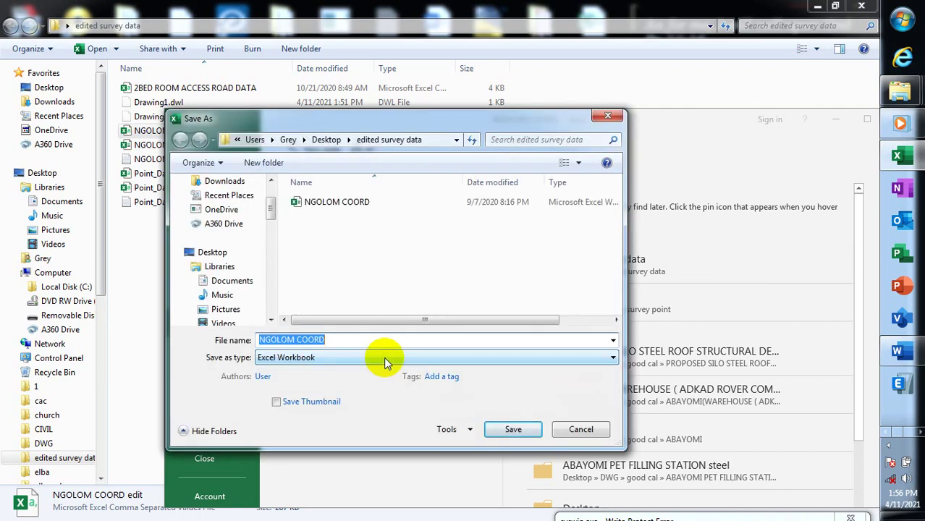
Review the available file formats for saving the workbook, including the text and CSV types, and cancel without saving.
click(387, 359)
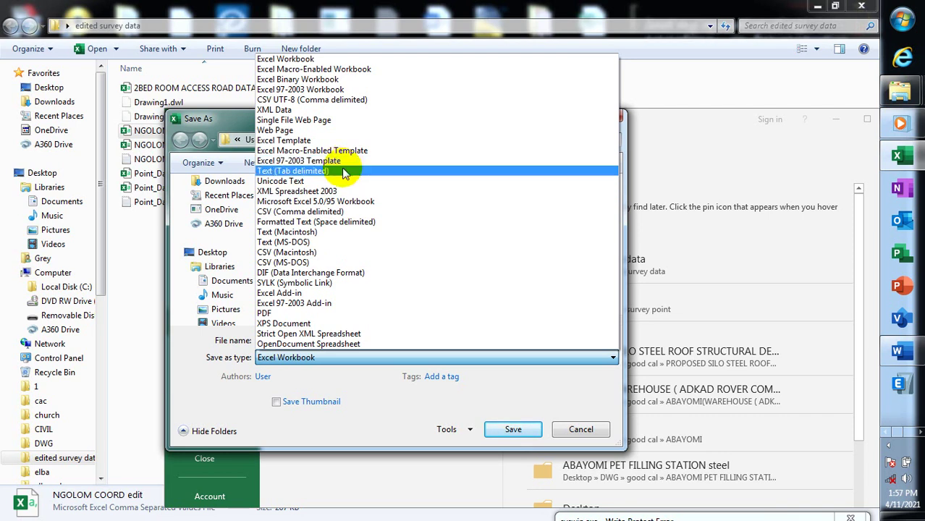
key(Escape)
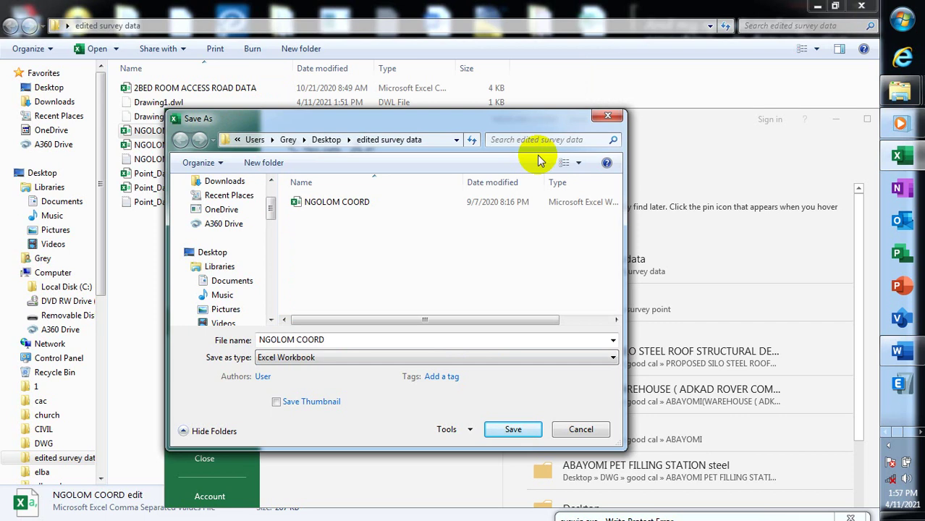
click(563, 357)
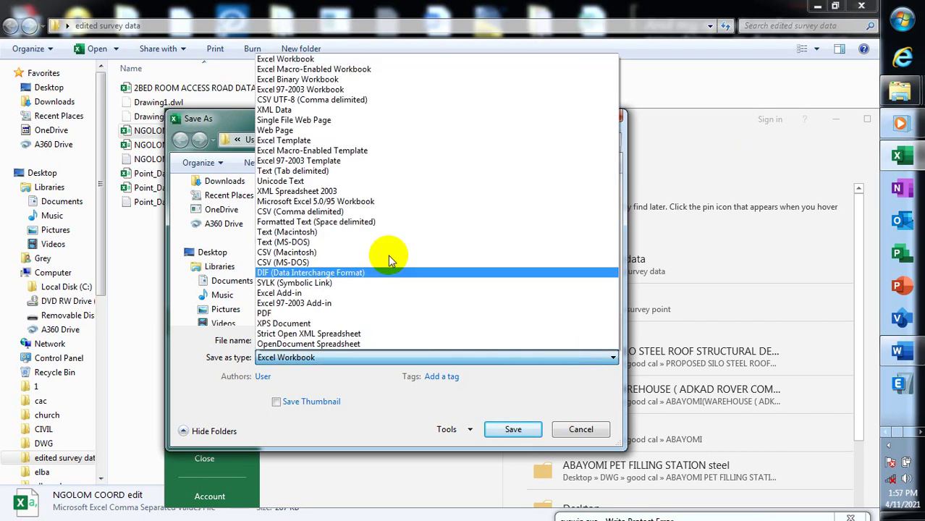
click(618, 117)
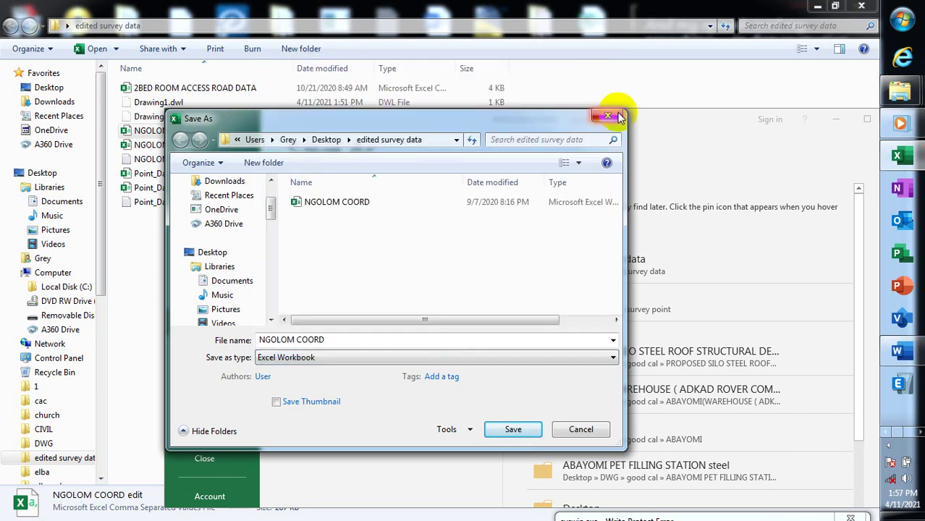
click(616, 118)
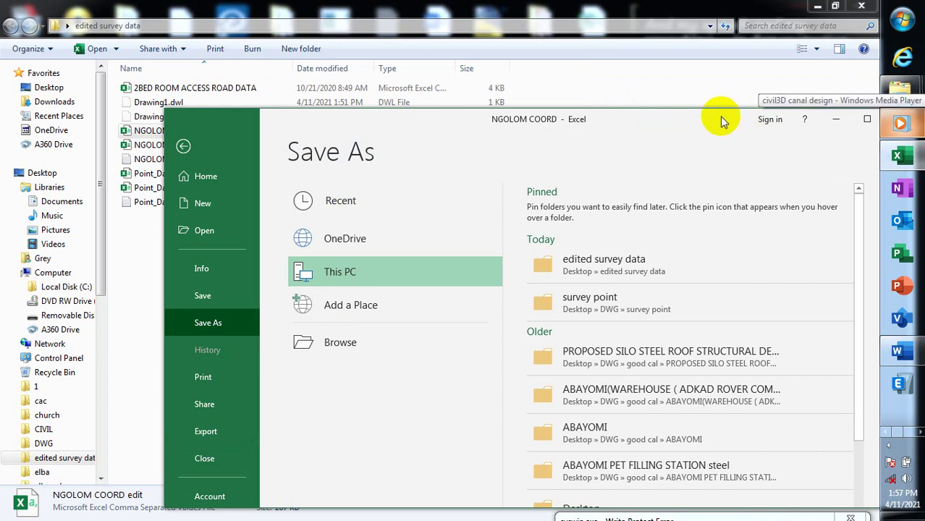
Close the NGOLOM COORD workbook and Excel to return to the "edited survey data" folder.
drag(398, 121, 312, 107)
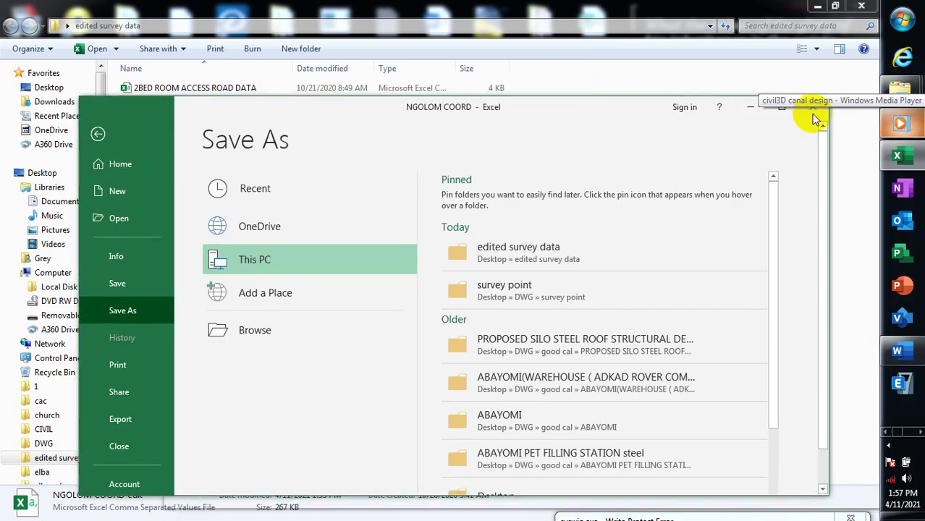
click(818, 107)
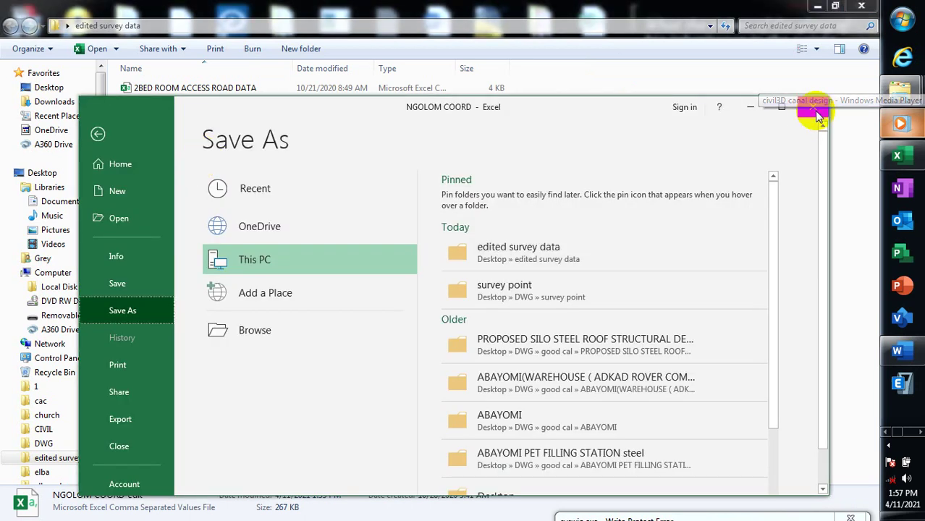
click(427, 179)
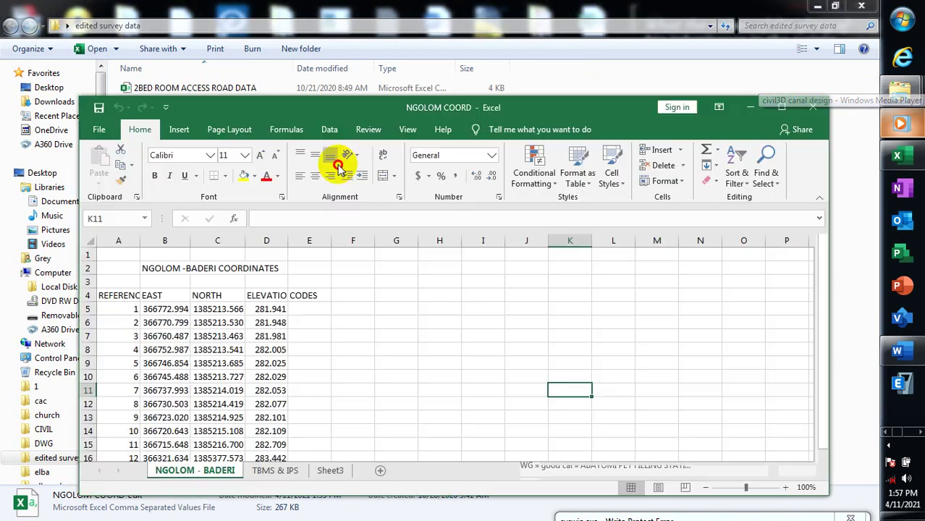
click(359, 155)
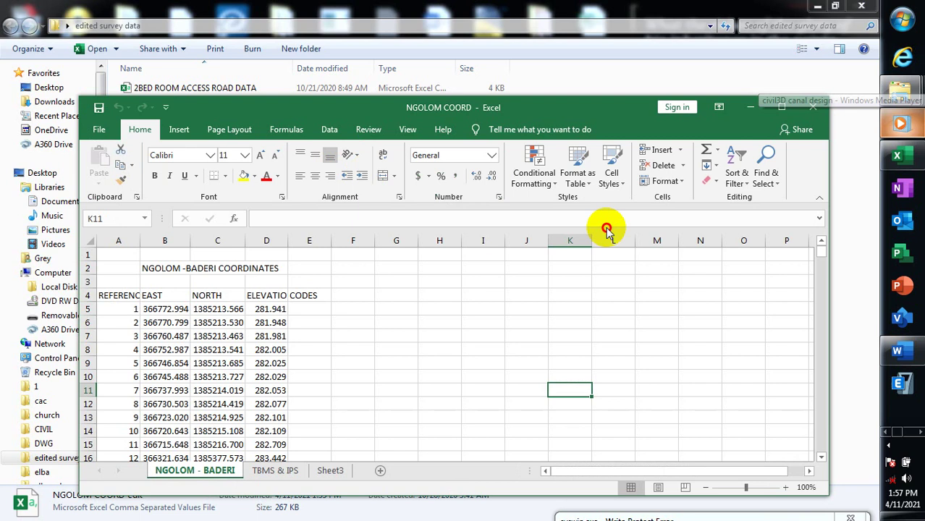
click(846, 113)
click(895, 95)
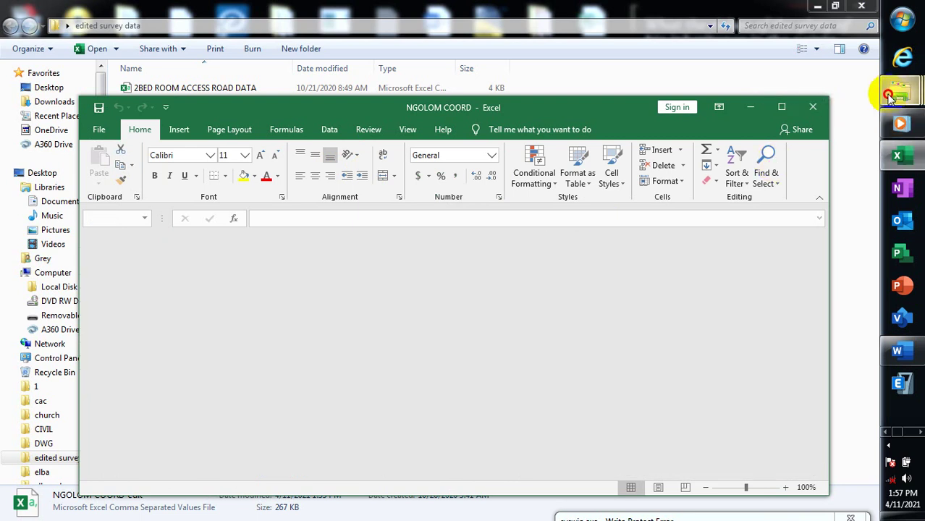
click(791, 107)
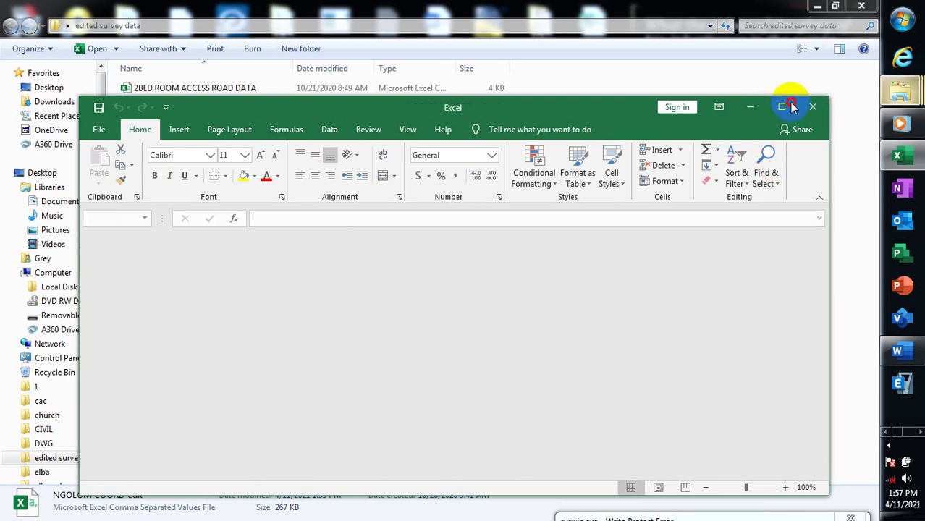
click(748, 107)
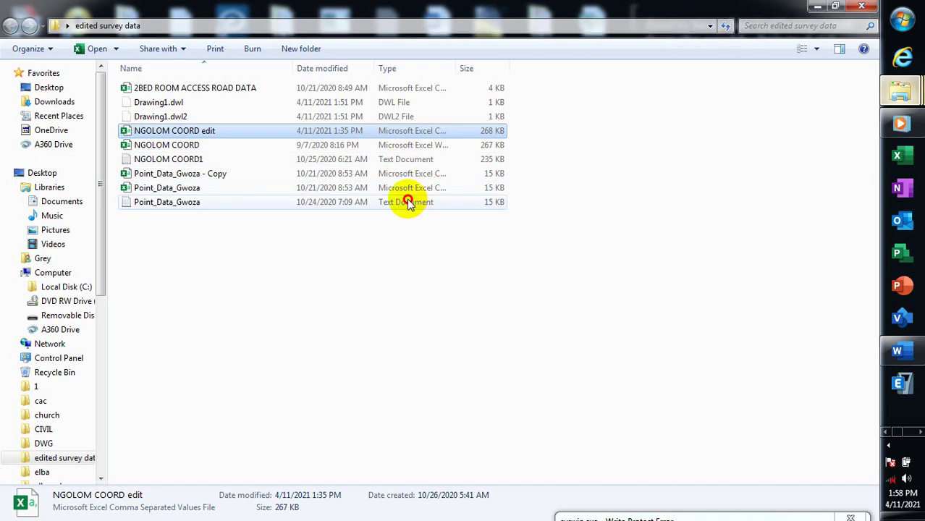
Check the file type of 2BED ROOM ACCESS ROAD DATA in its properties and close them.
click(291, 90)
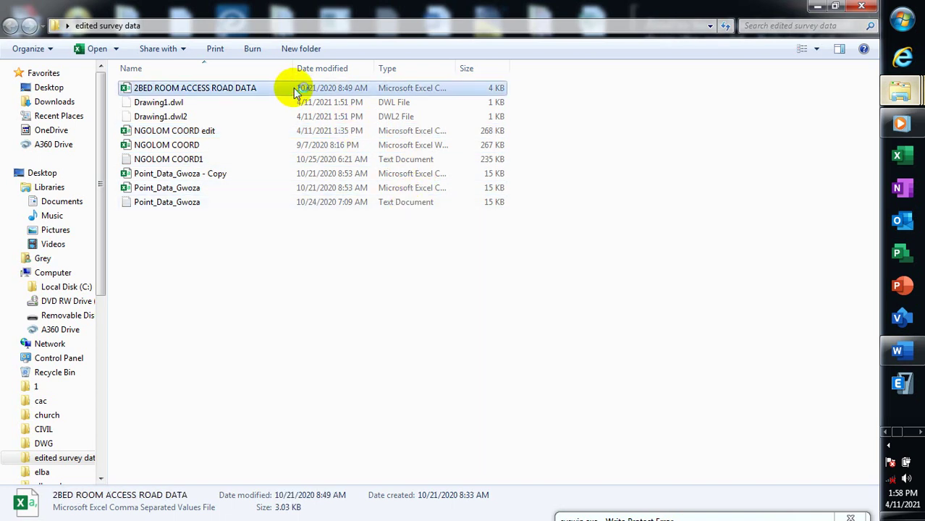
right_click(444, 91)
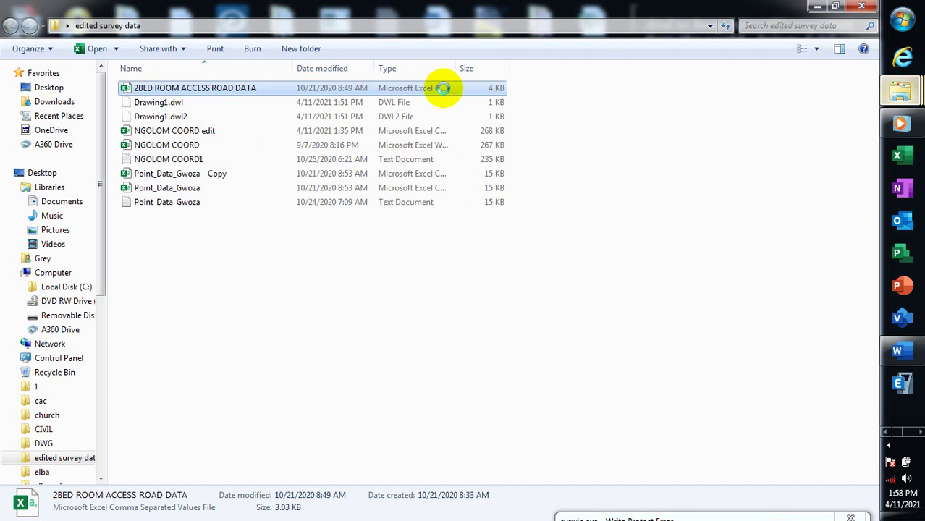
click(316, 281)
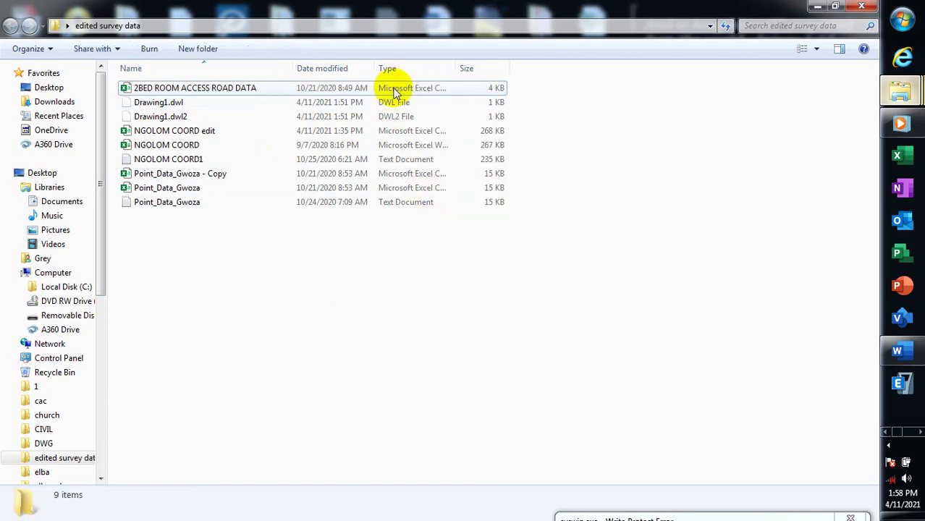
click(396, 93)
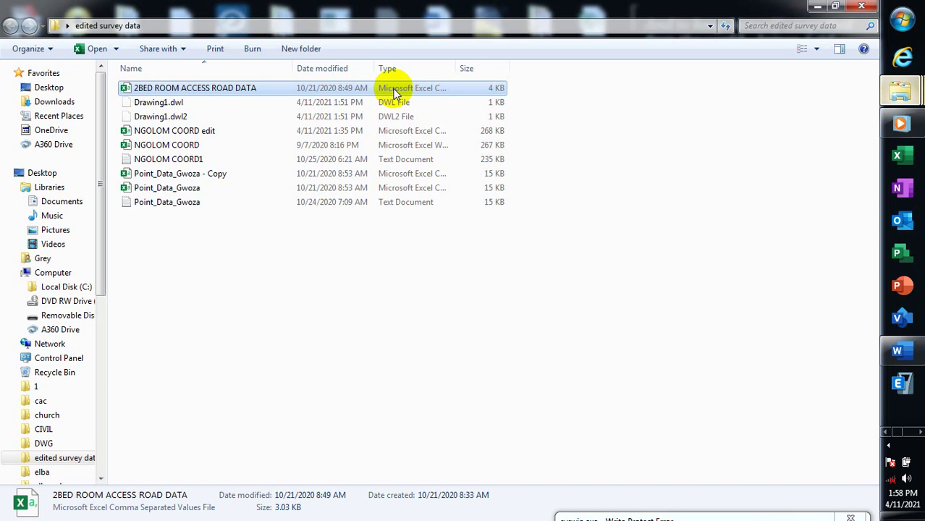
double_click(394, 90)
right_click(391, 87)
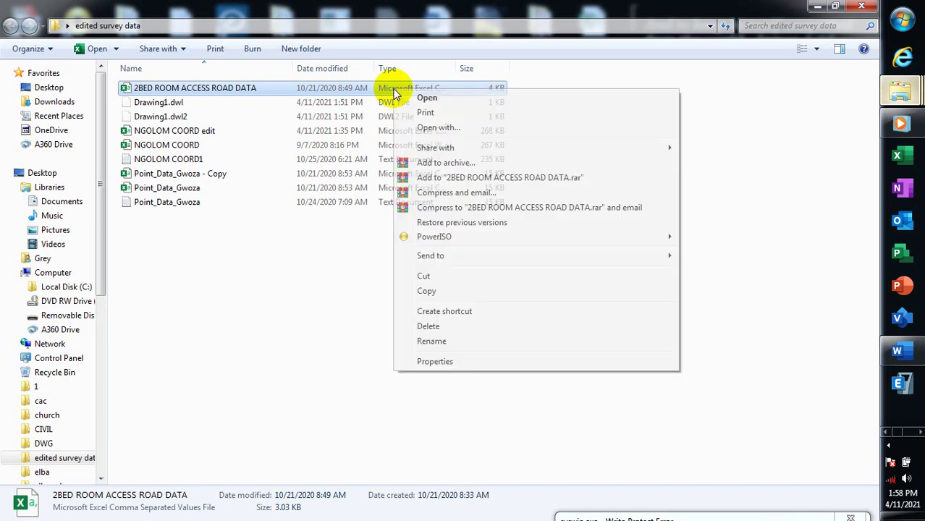
click(434, 362)
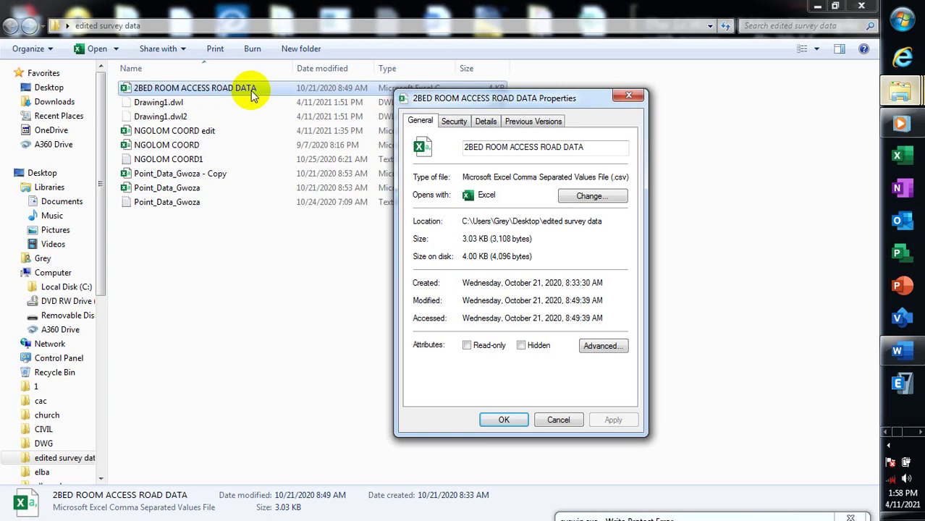
click(625, 96)
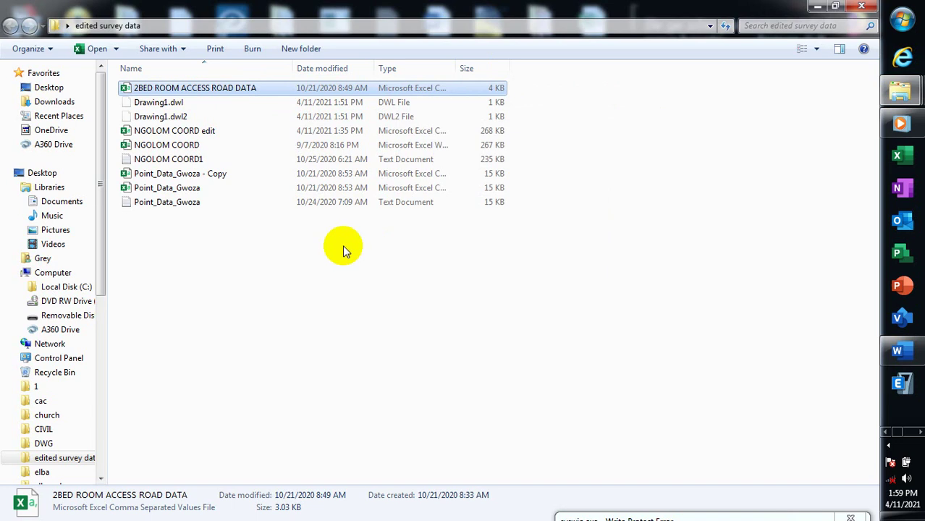
Check the file type of NGOLOM COORD edit in its properties and close them.
click(355, 134)
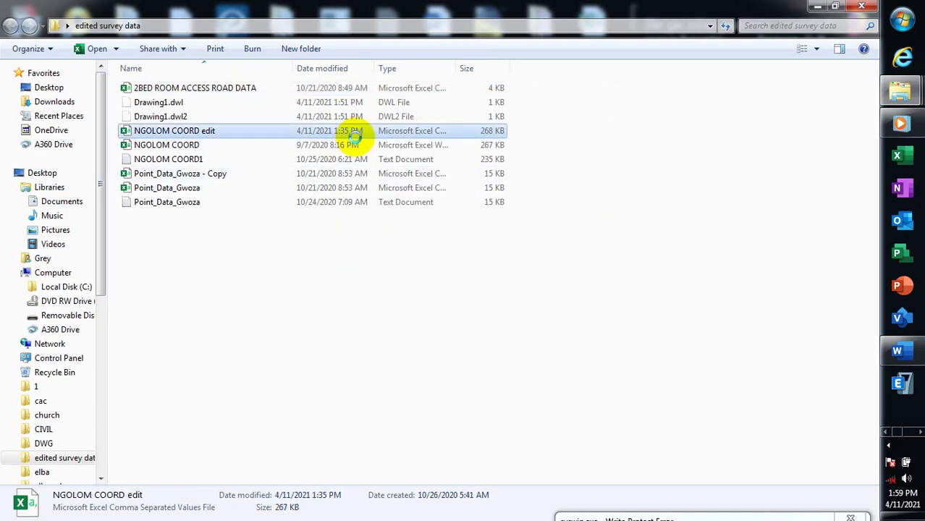
right_click(354, 138)
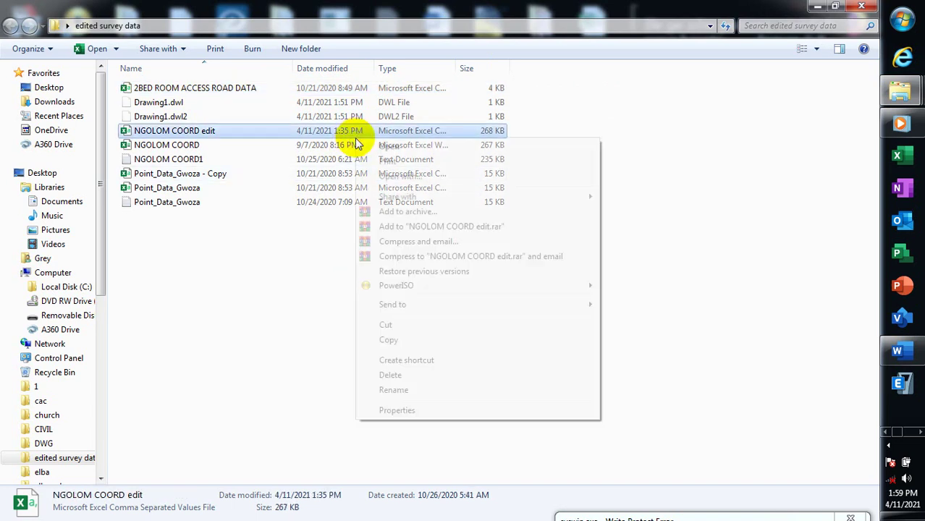
click(396, 410)
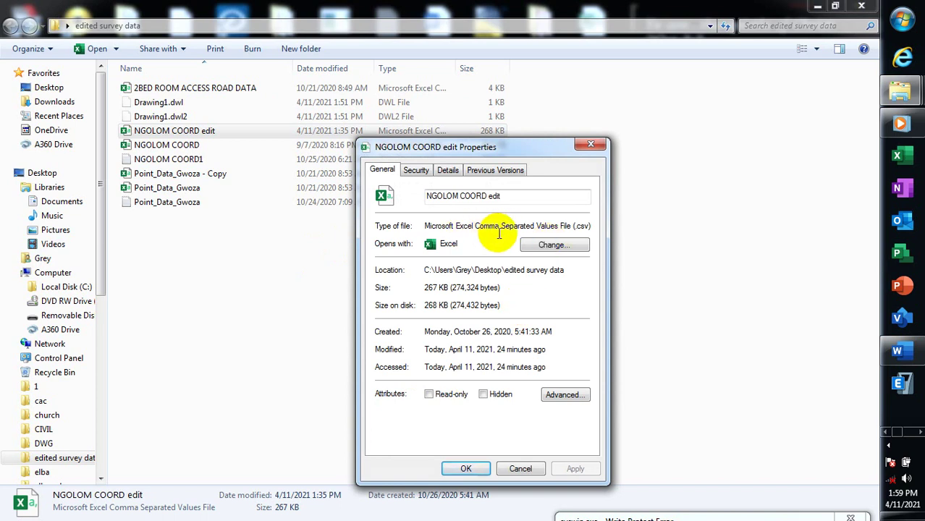
click(591, 147)
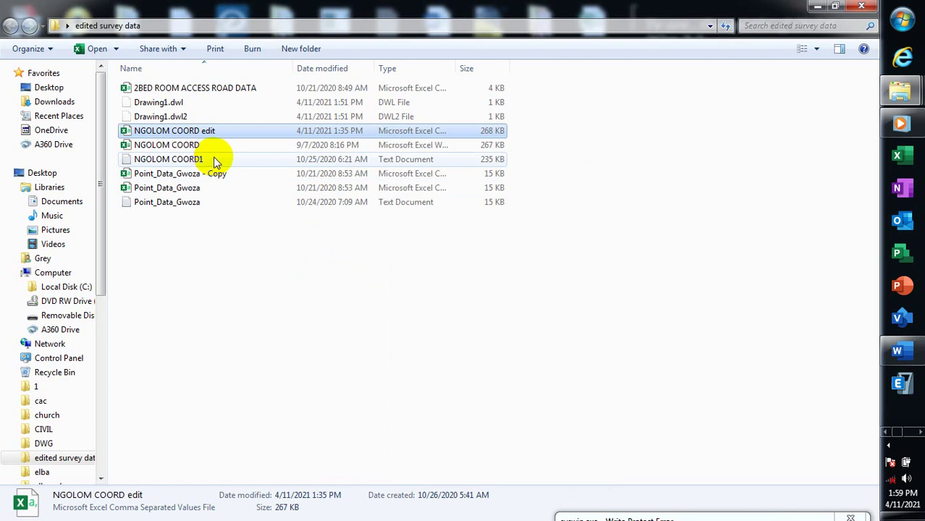
Check the file type and details of the NGOLOM COORD1 text document in its properties and close them.
click(214, 160)
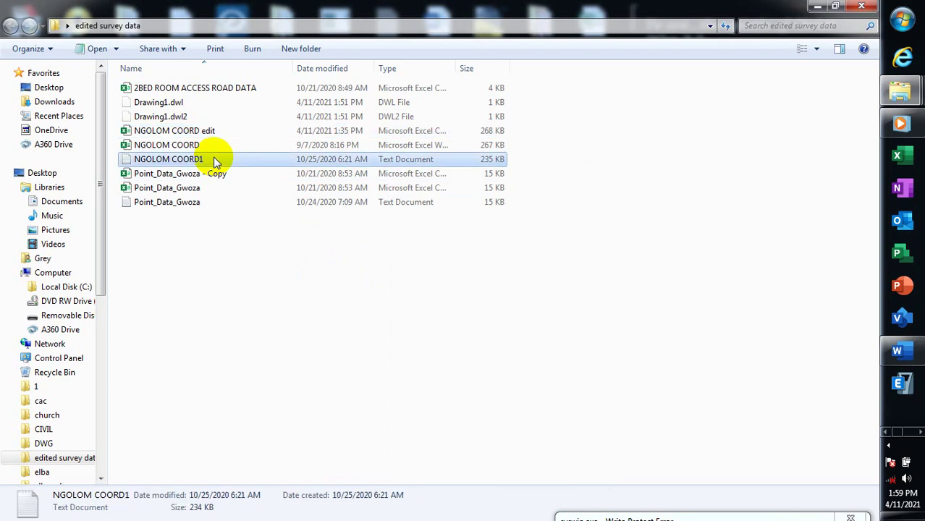
right_click(215, 160)
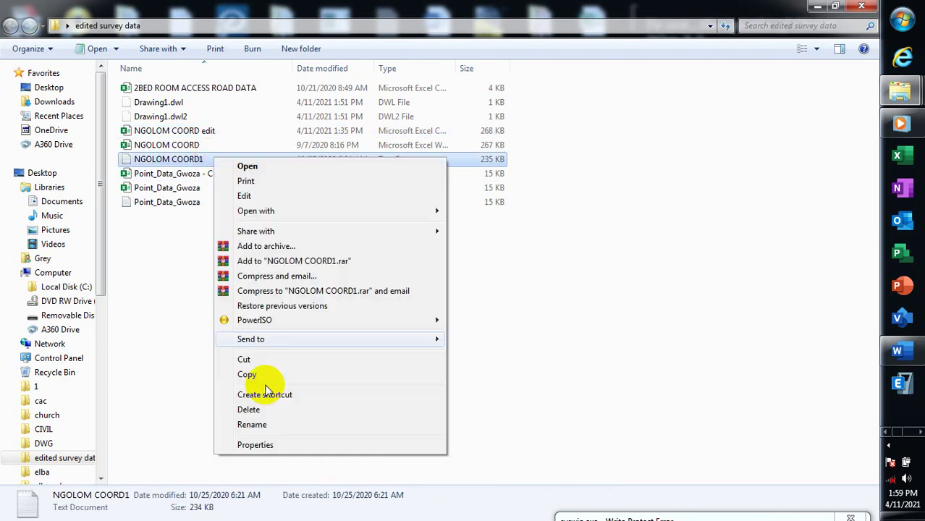
click(256, 445)
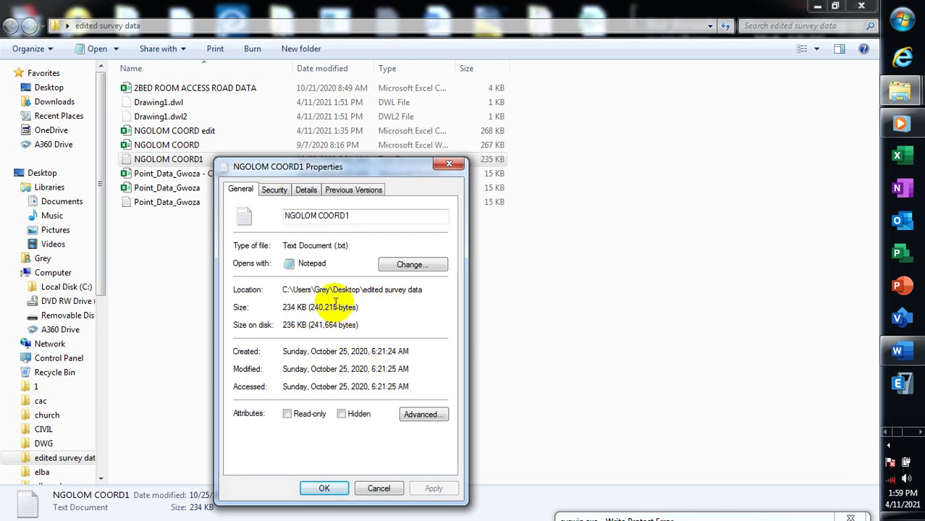
click(307, 190)
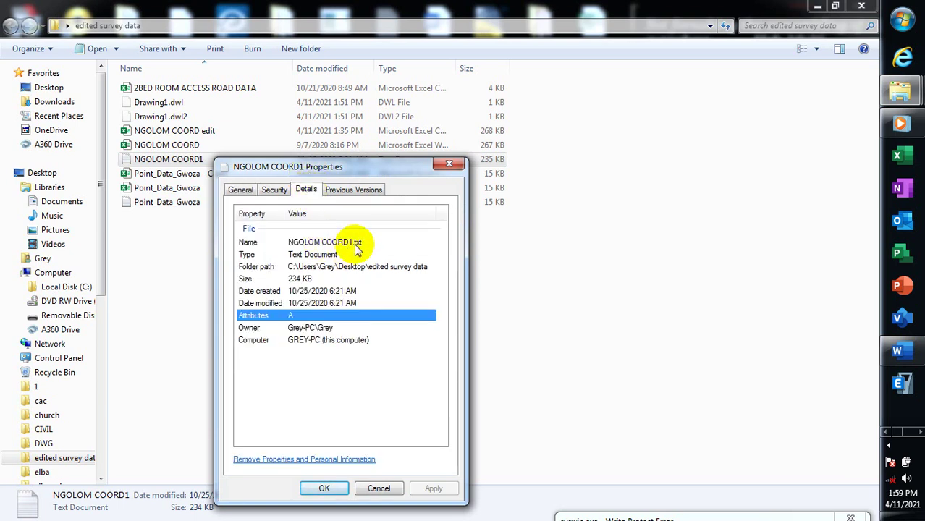
click(239, 188)
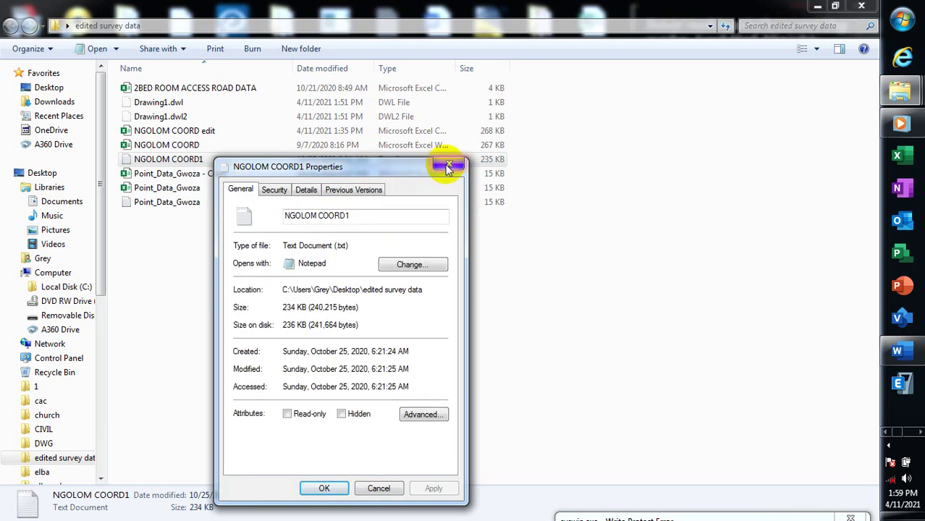
click(449, 164)
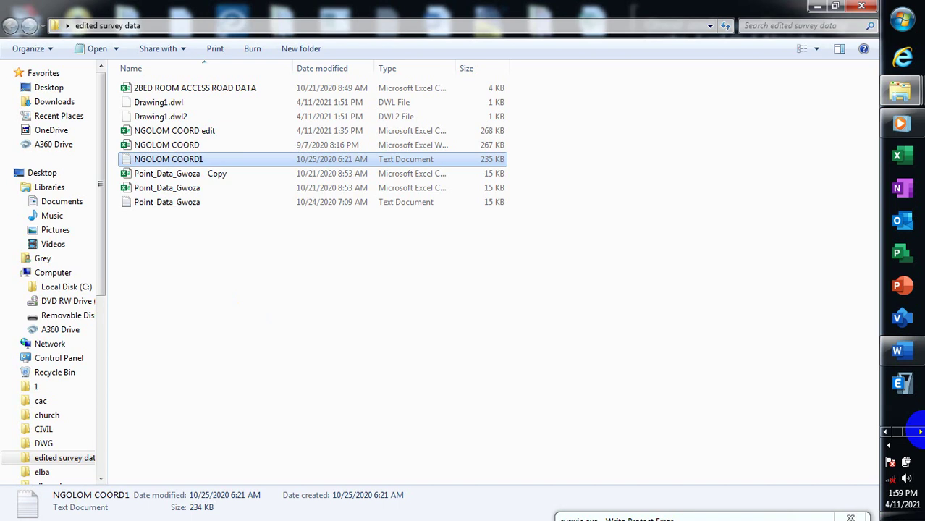
Switch to Drawing1 in AutoCAD Civil 3D.
click(919, 431)
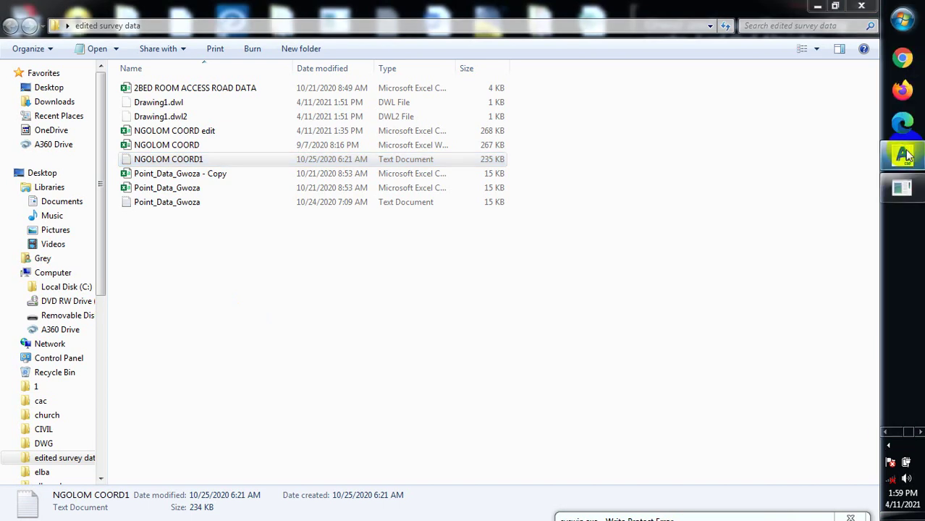
click(906, 155)
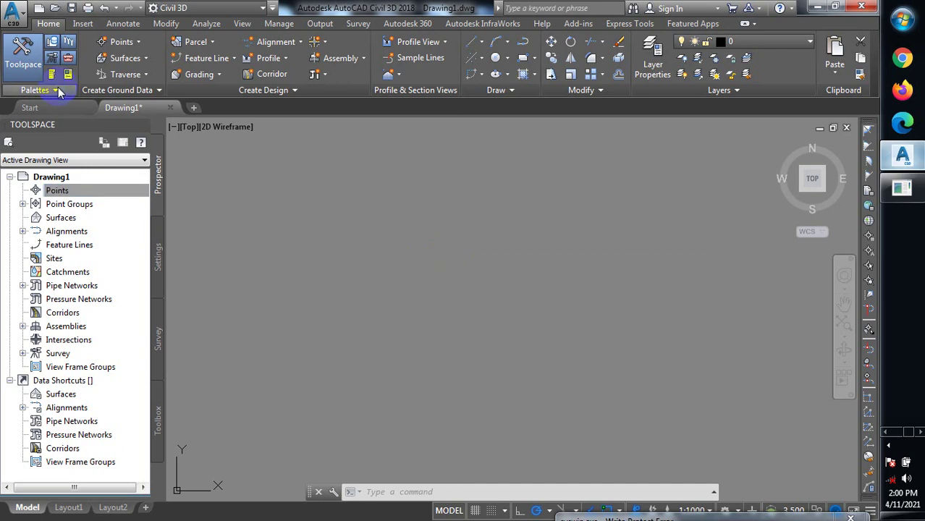
click(58, 90)
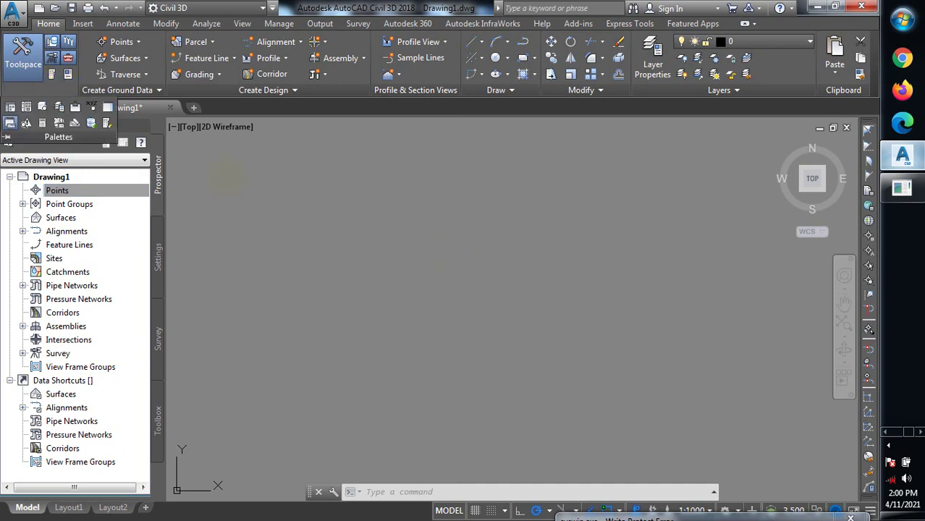
click(210, 210)
click(252, 152)
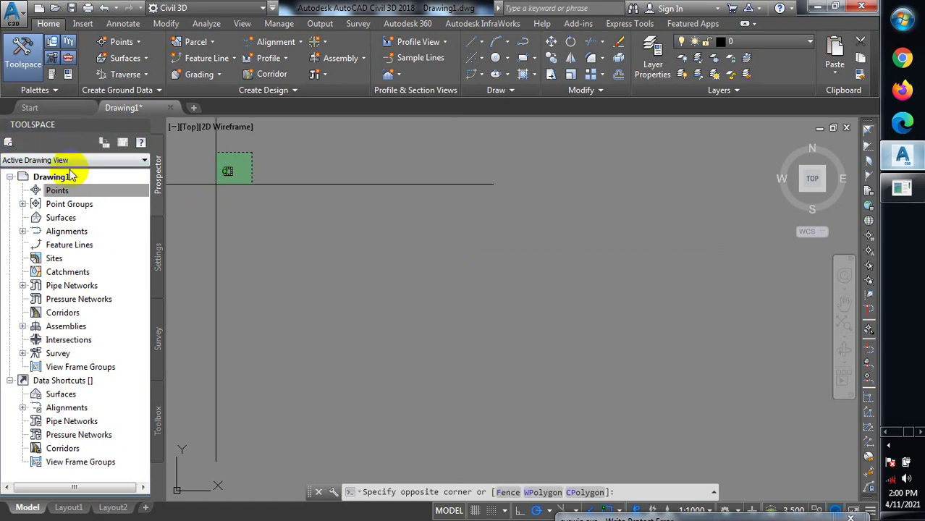
click(279, 243)
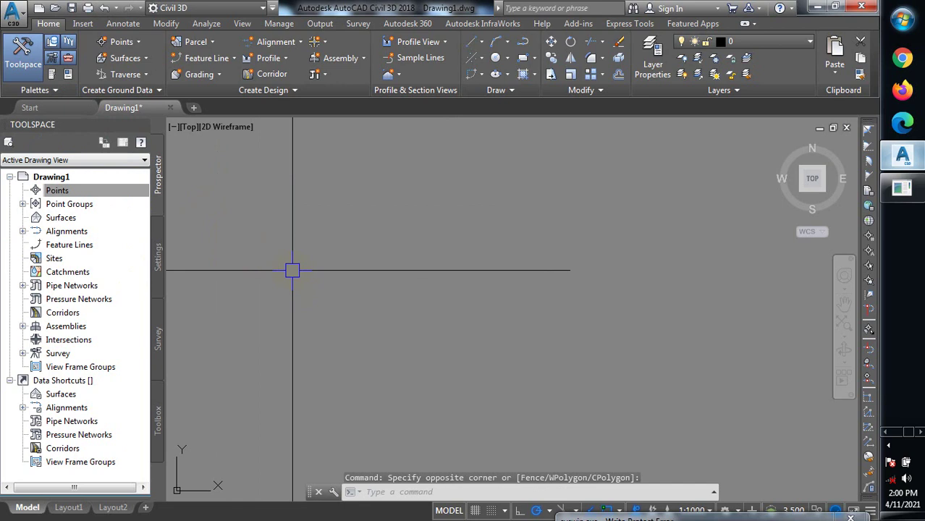
click(44, 191)
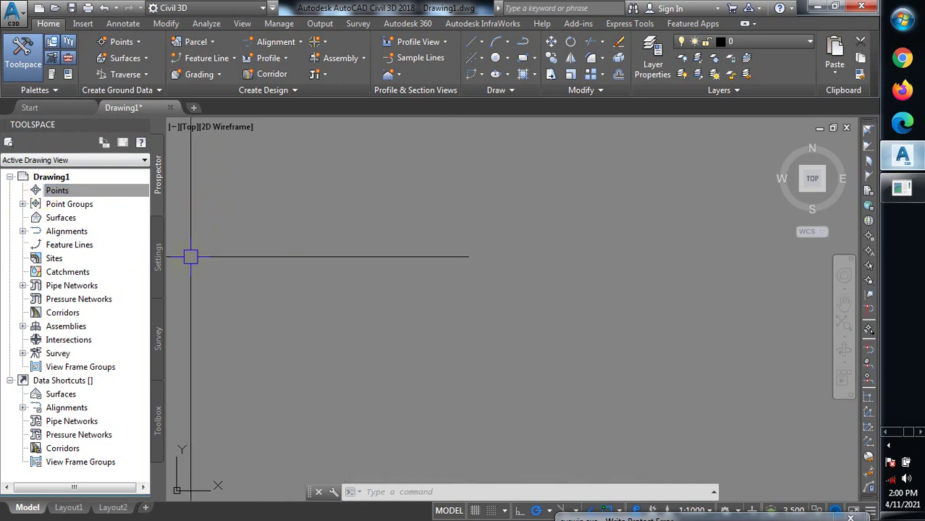
click(19, 64)
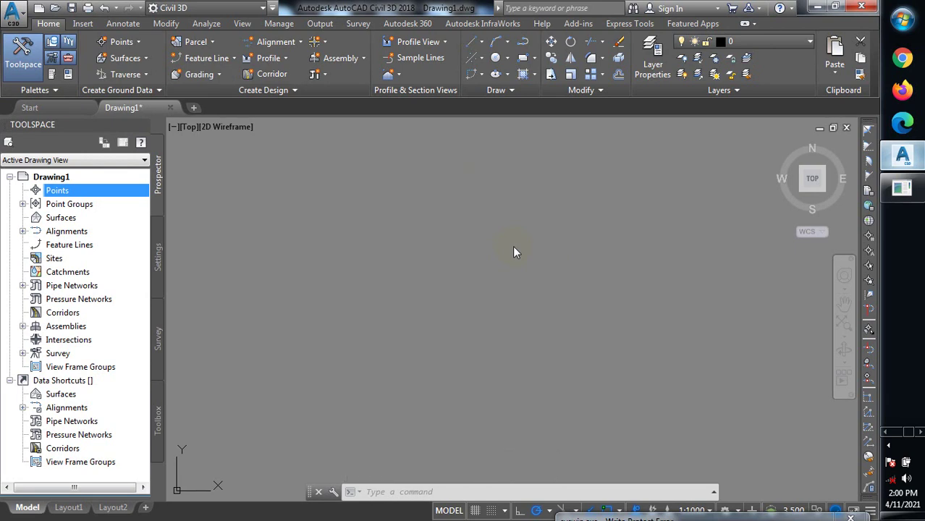
Open the units and zone settings of Drawing1.
click(158, 259)
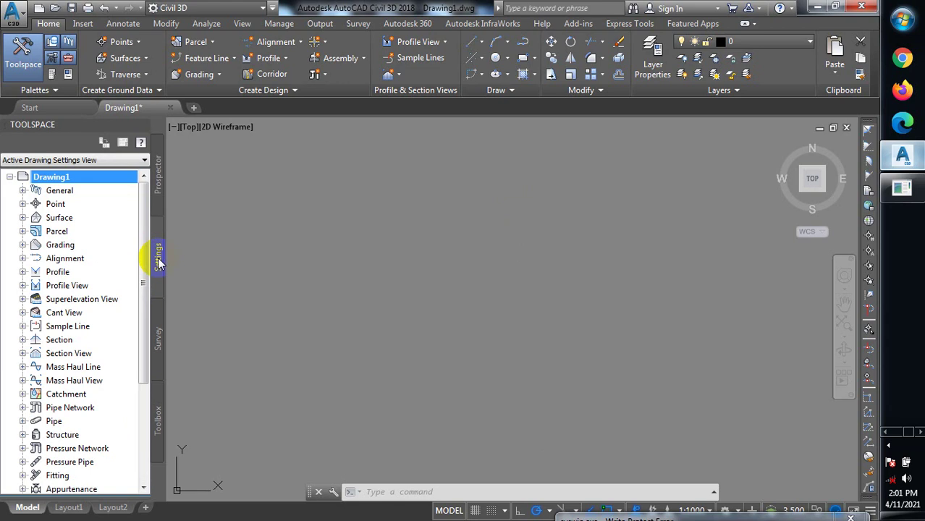
click(159, 257)
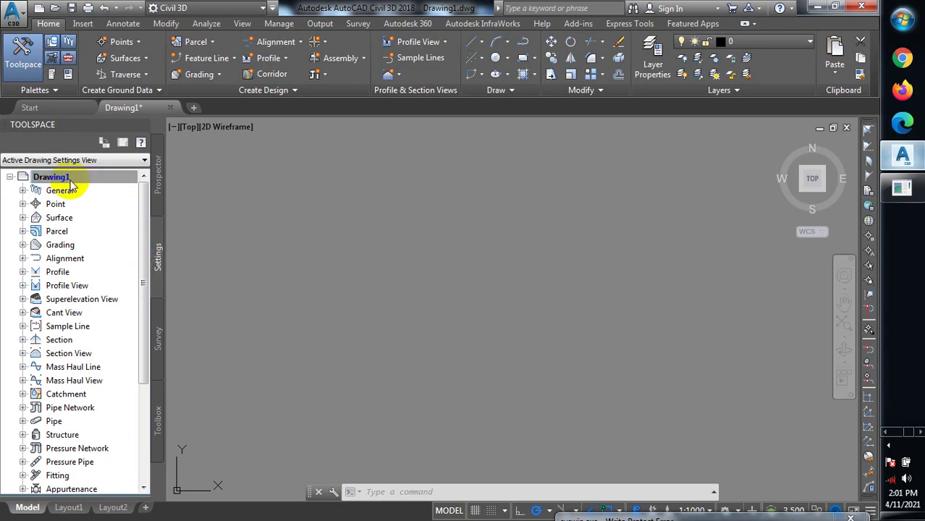
click(69, 181)
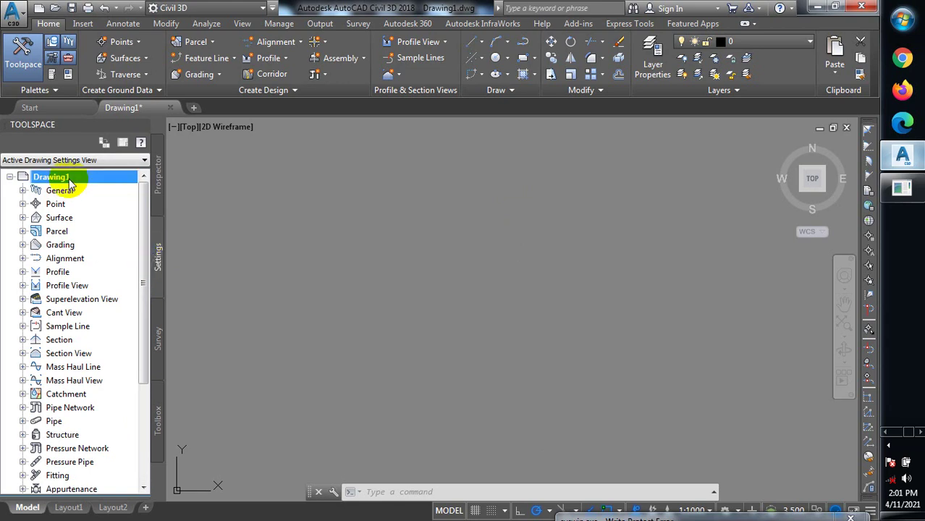
right_click(70, 182)
click(137, 190)
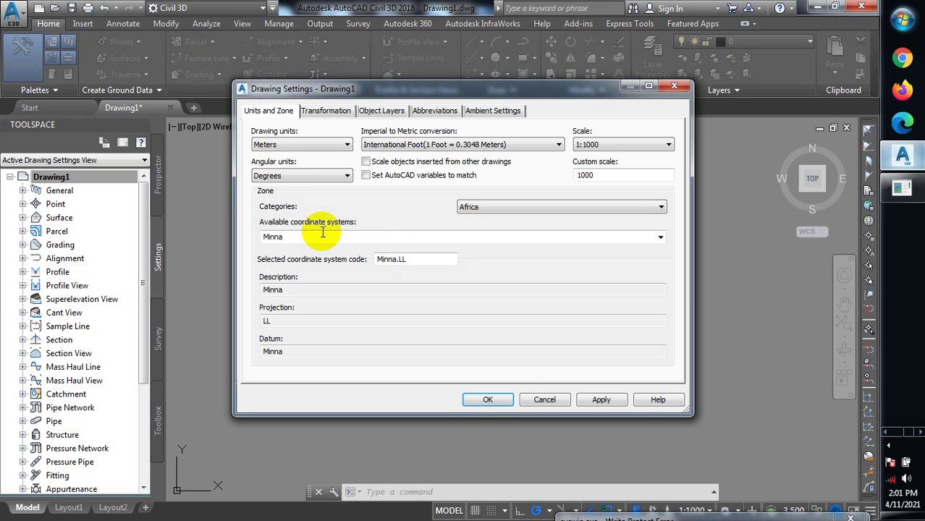
click(660, 208)
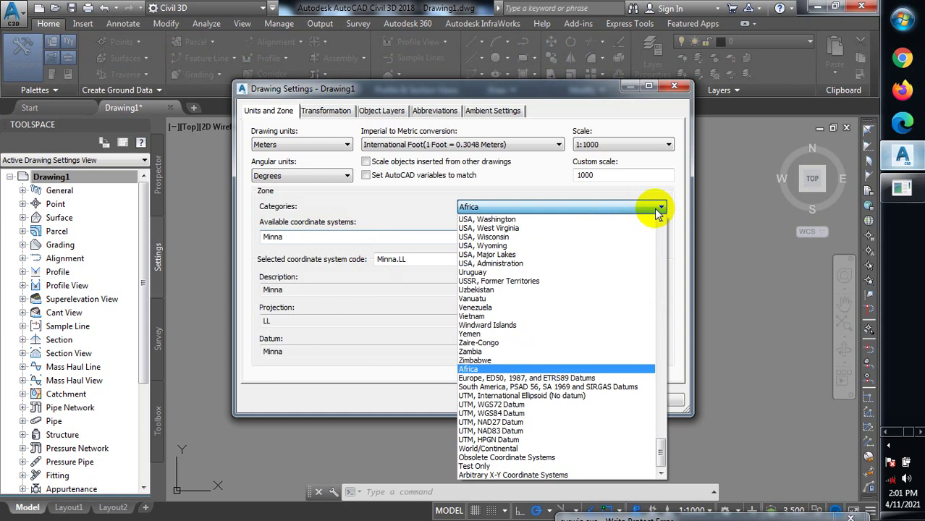
click(657, 212)
click(661, 210)
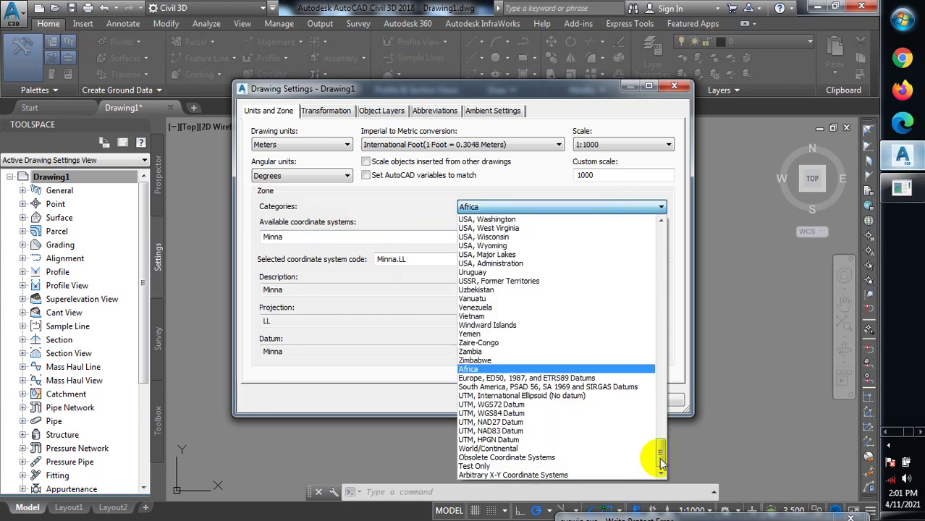
drag(660, 443, 660, 305)
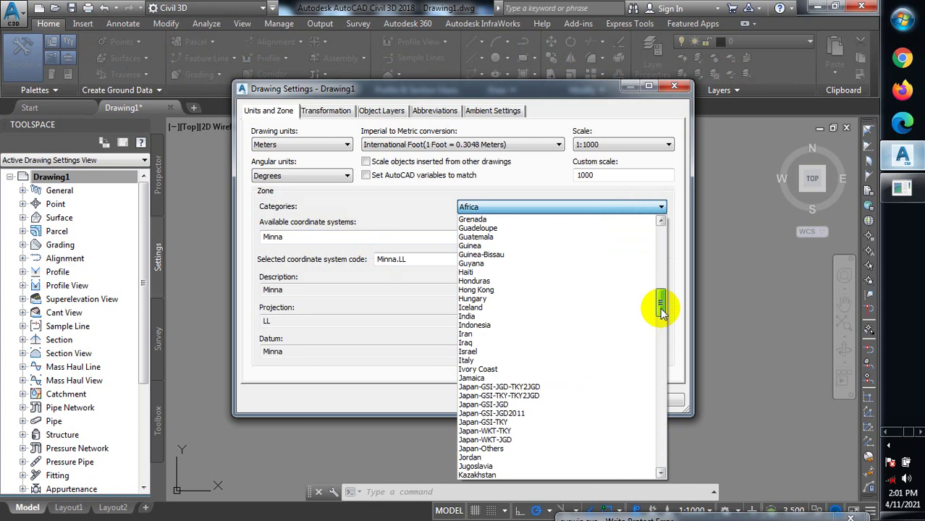
key(Escape)
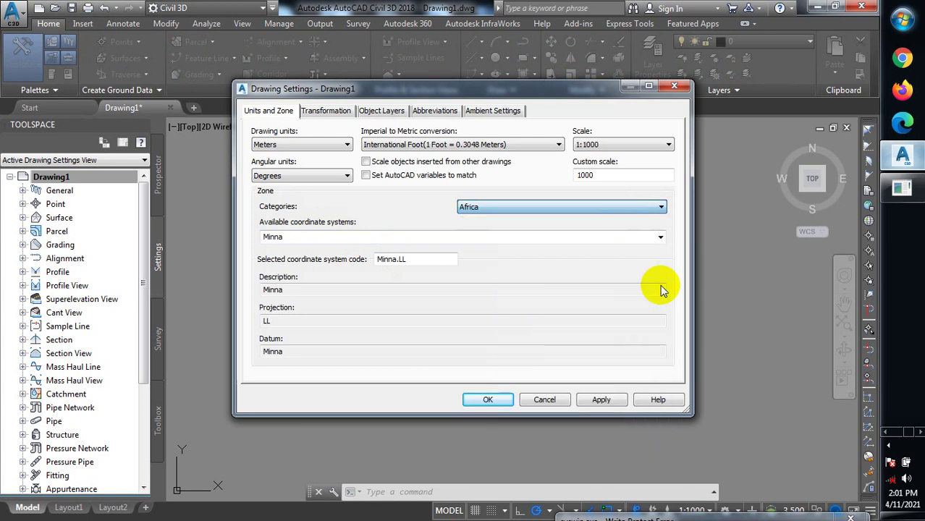
Set the zone category to Nigeria, keep Minna as the coordinate system, and apply the settings.
click(659, 208)
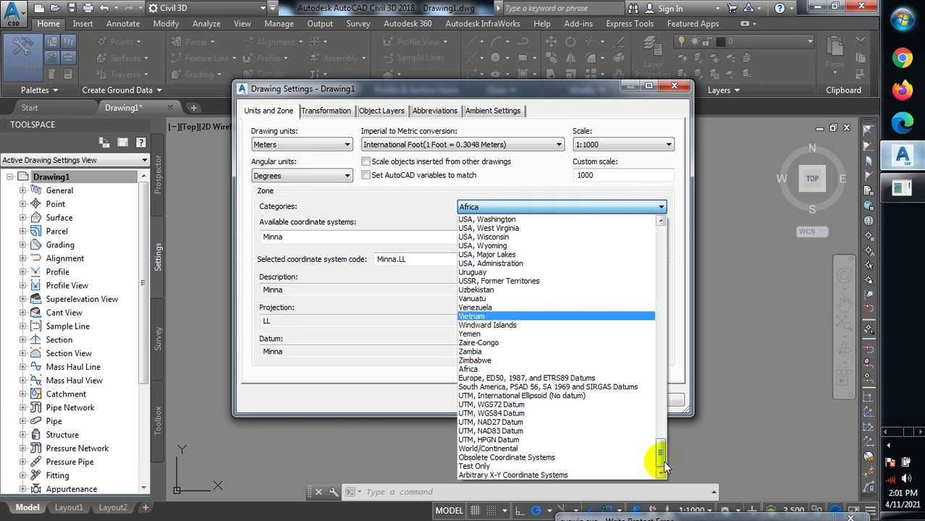
scroll(655, 435, up, 15)
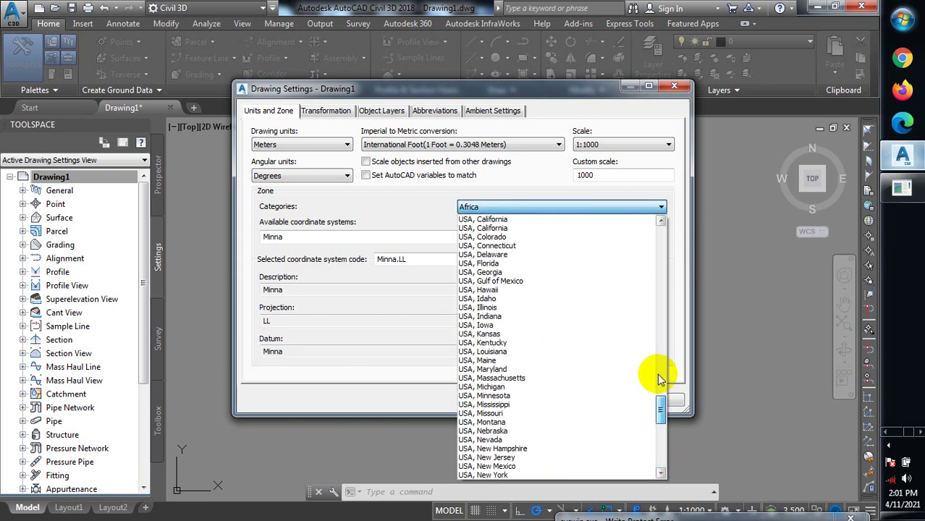
scroll(659, 378, up, 15)
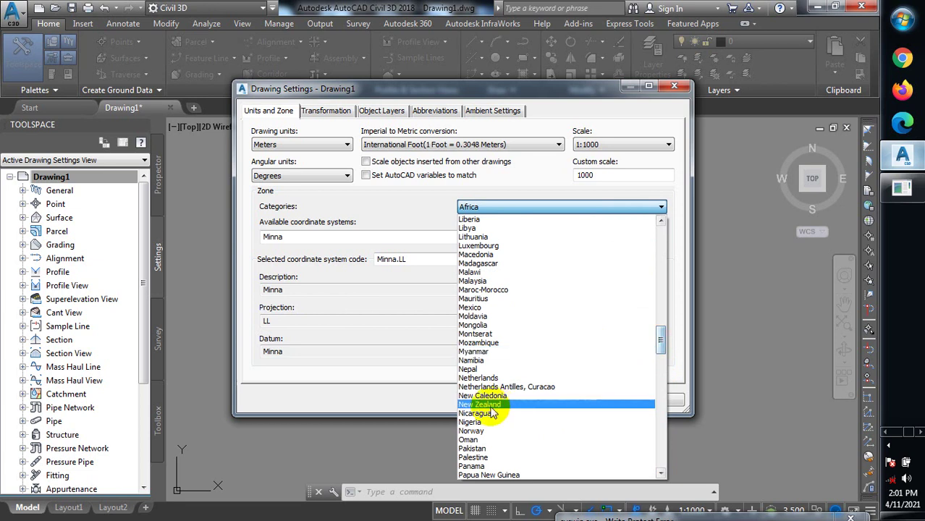
click(484, 422)
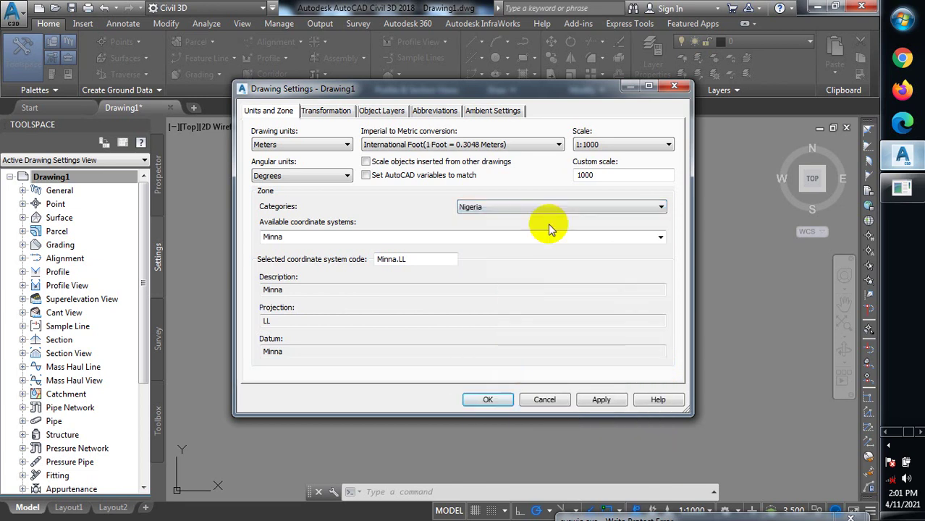
click(661, 239)
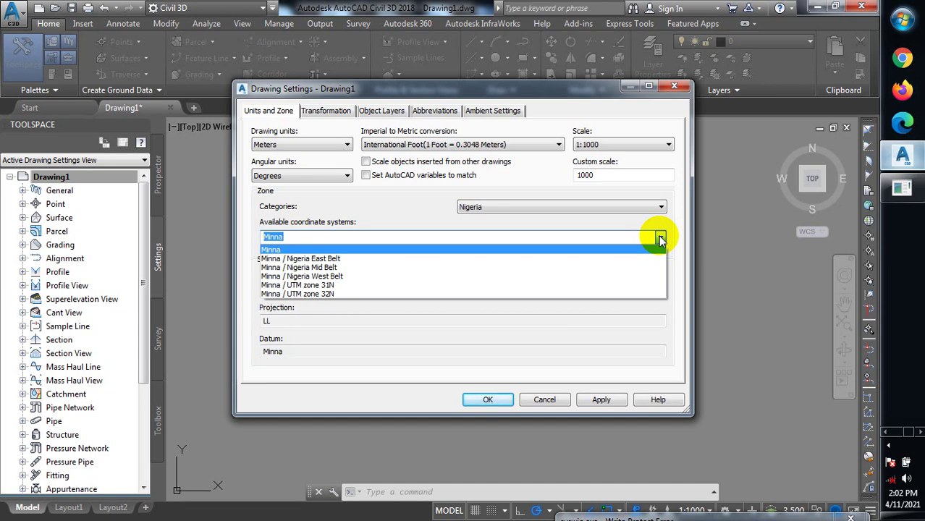
click(660, 240)
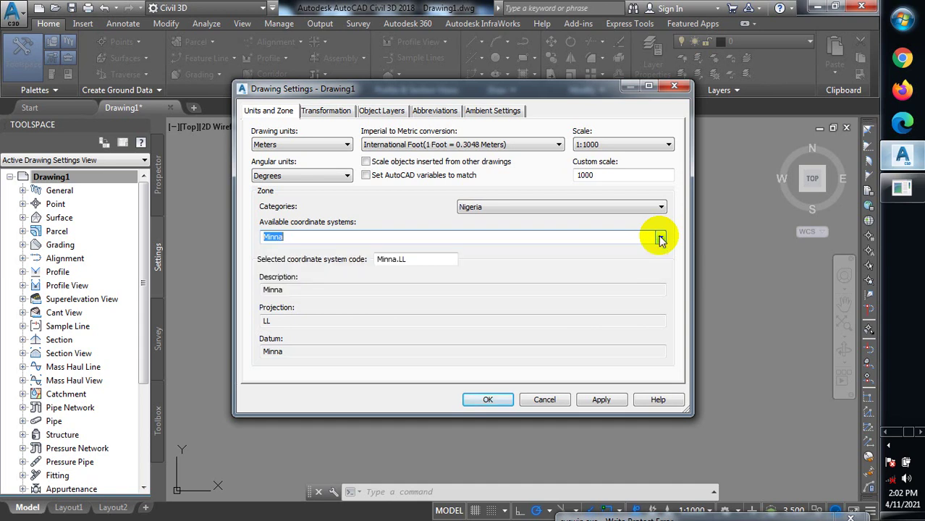
click(585, 406)
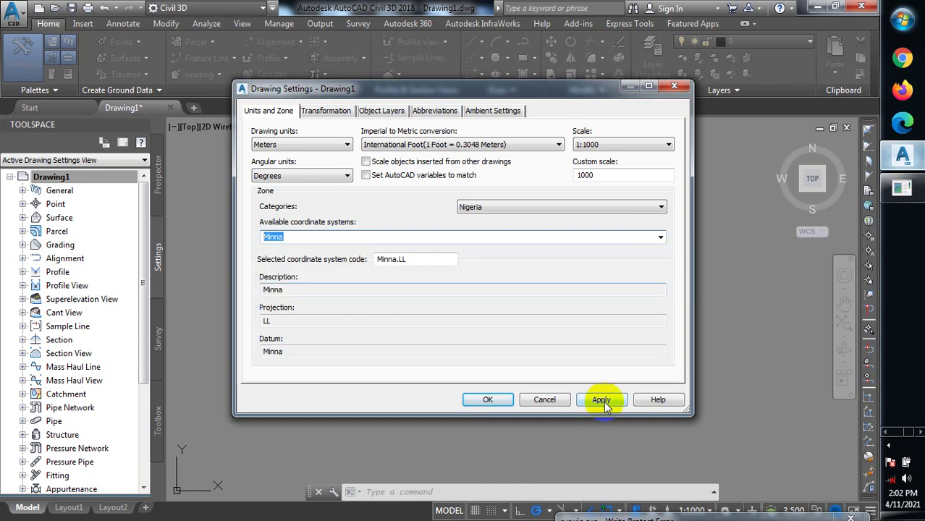
click(487, 400)
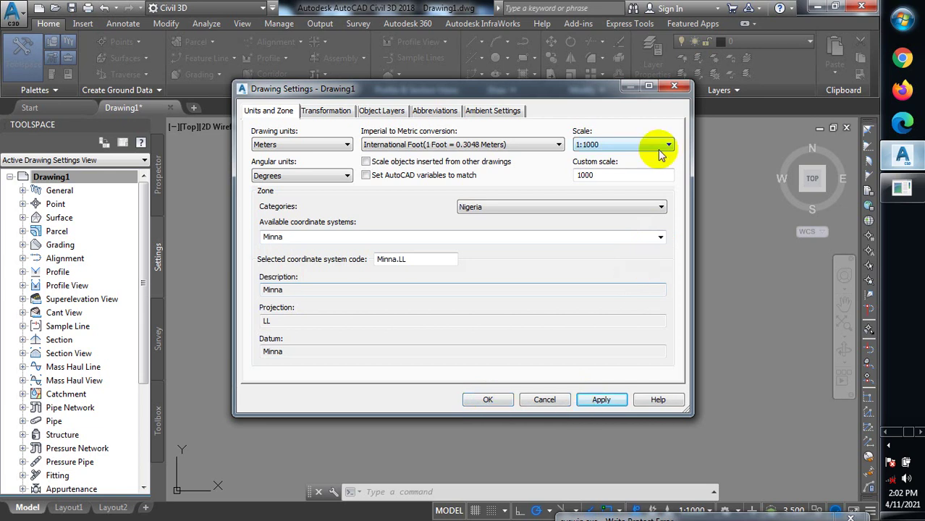
Review the available options for imperial to metric conversion, drawing units and angular units.
click(560, 147)
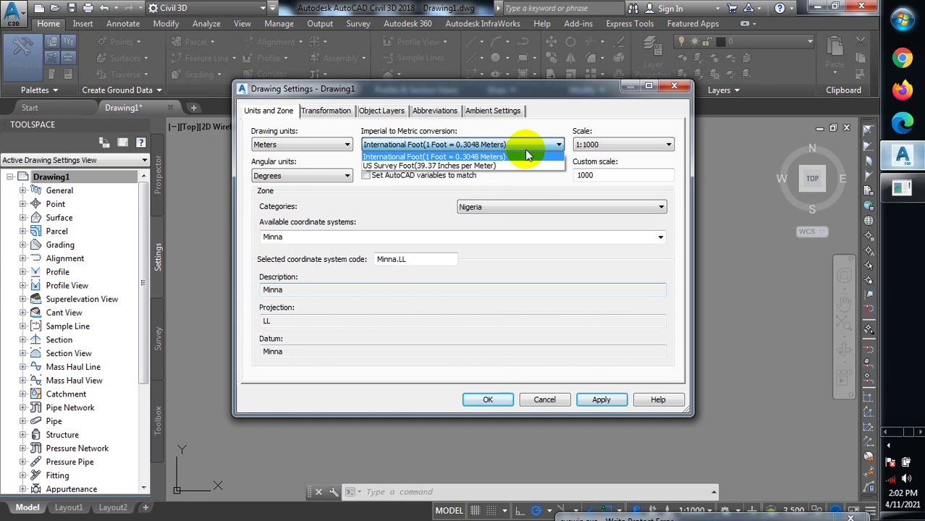
click(554, 148)
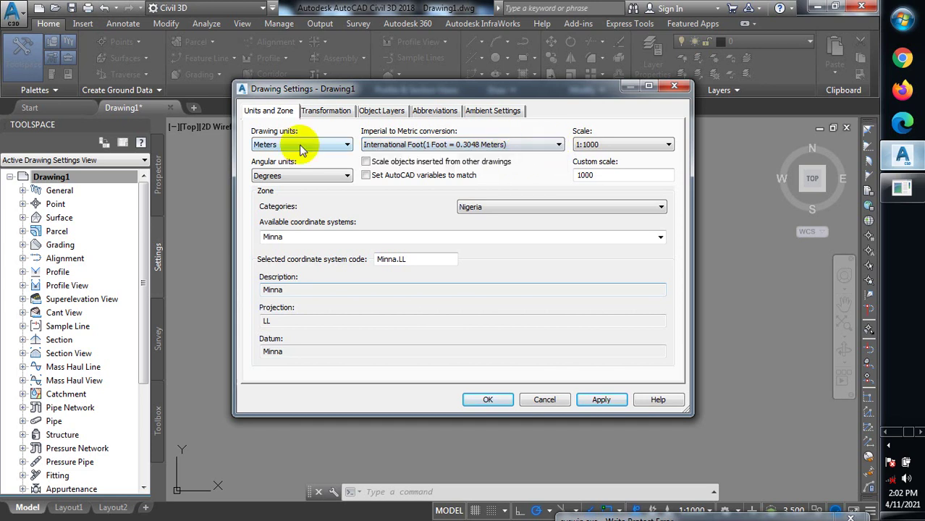
click(302, 148)
click(310, 154)
click(328, 176)
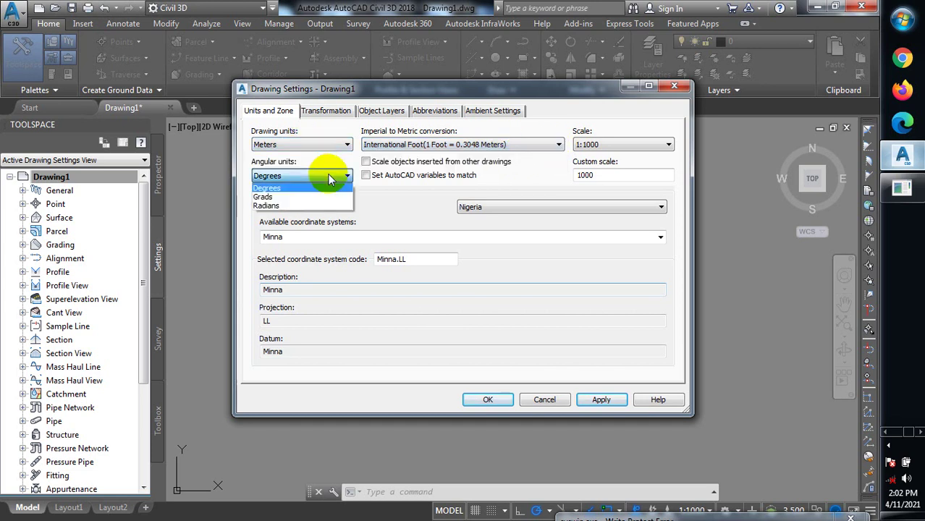
click(328, 176)
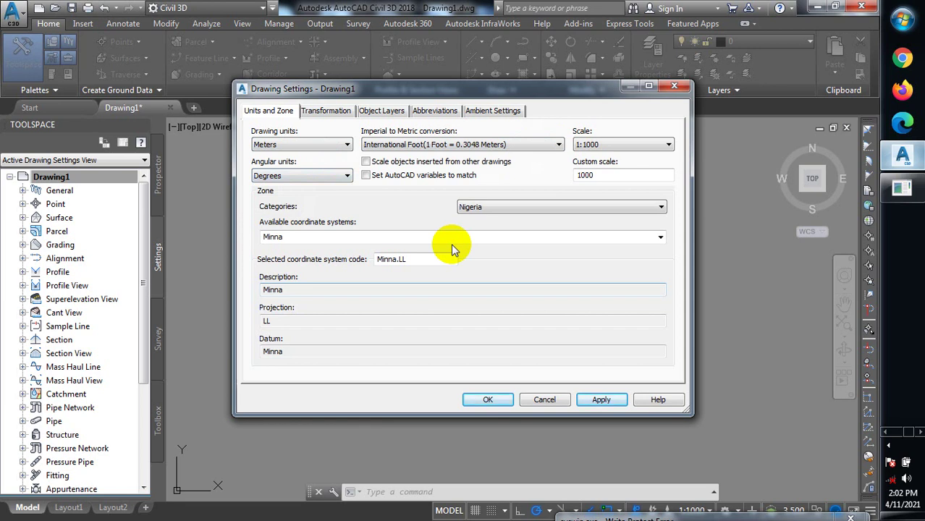
Apply the drawing settings for Drawing1 and close them.
click(599, 399)
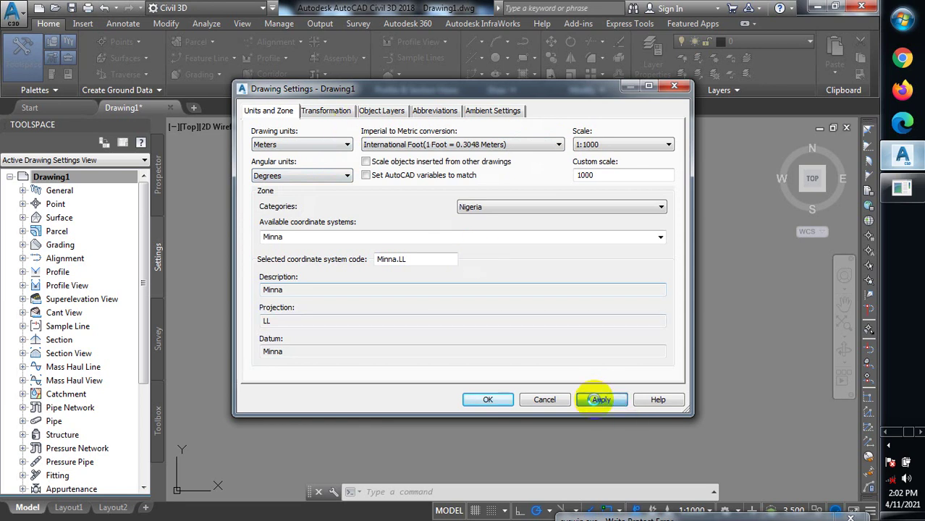
click(491, 400)
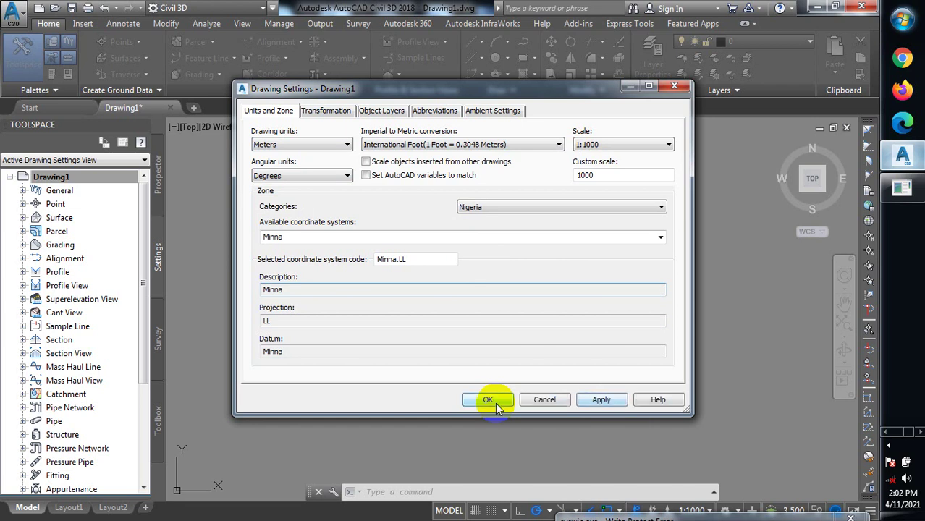
click(495, 402)
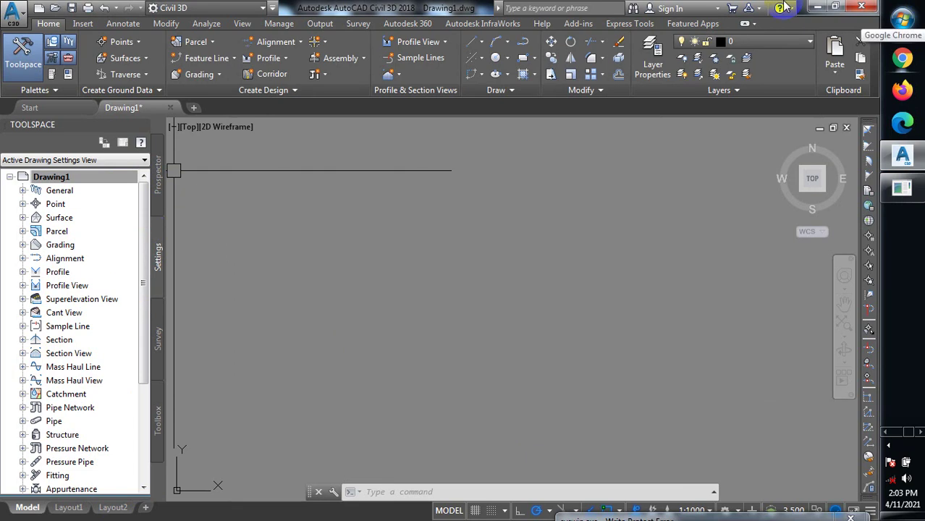
Open the point creation tools for Drawing1's points and start the Import Points command.
click(159, 186)
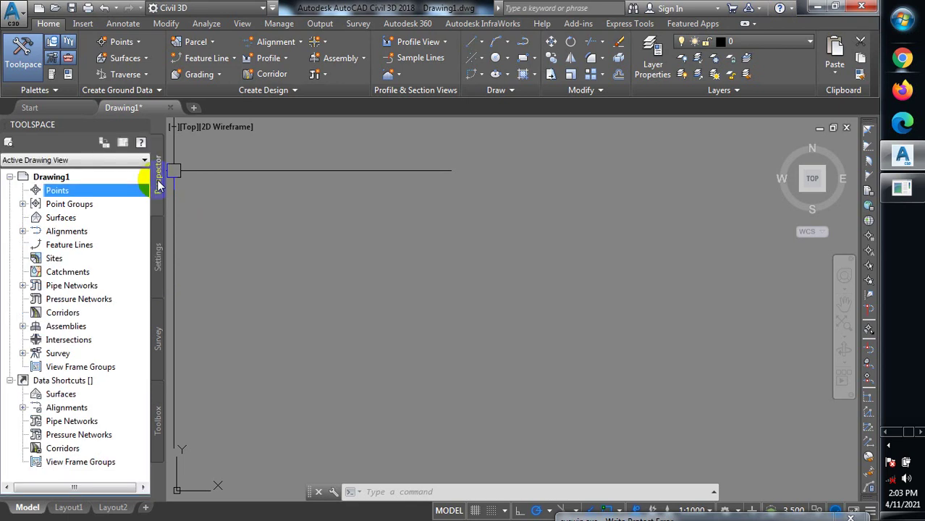
right_click(81, 192)
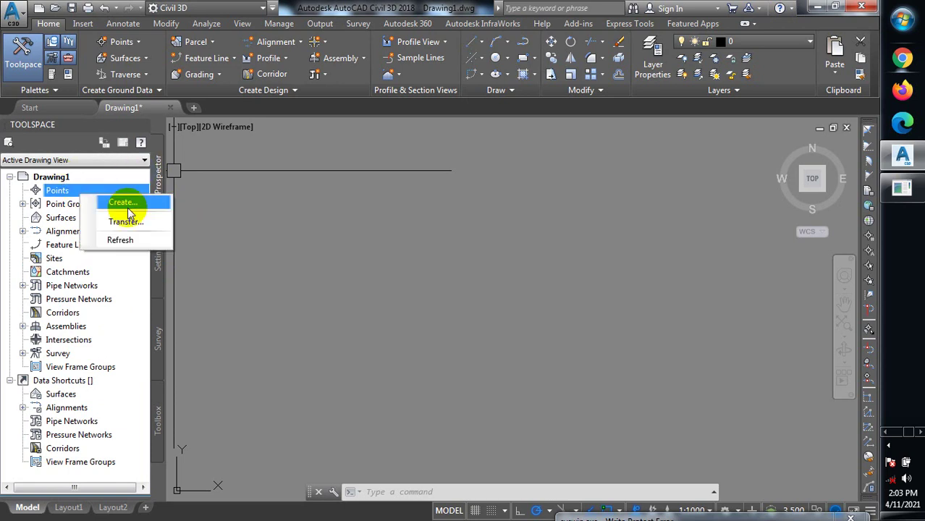
click(275, 211)
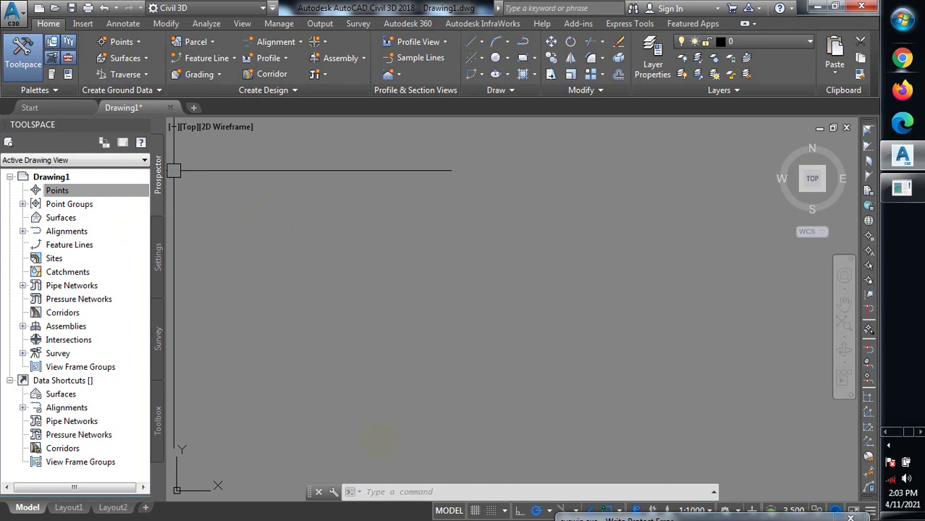
click(319, 512)
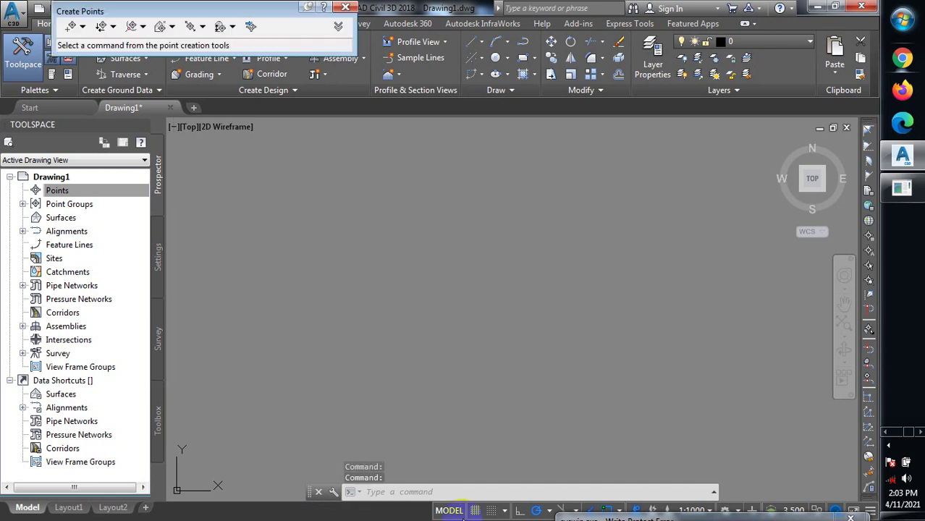
click(250, 27)
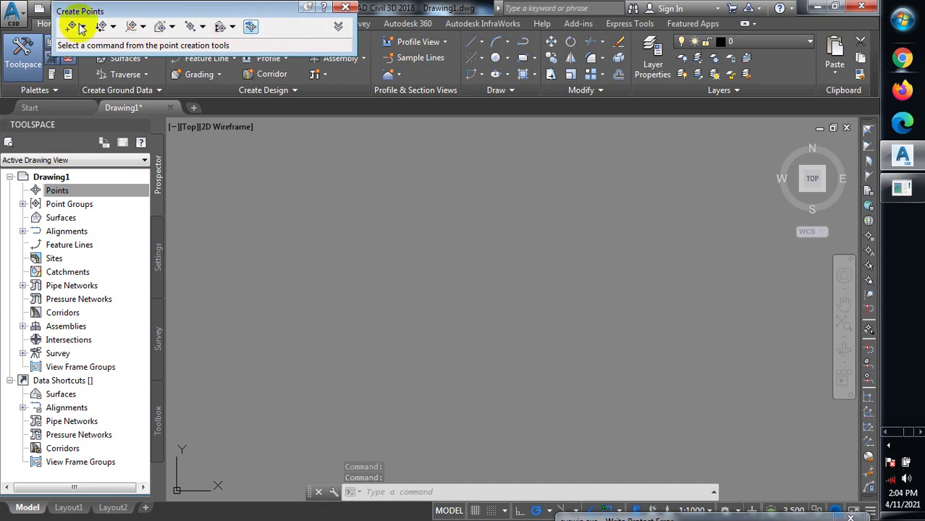
click(233, 27)
click(234, 27)
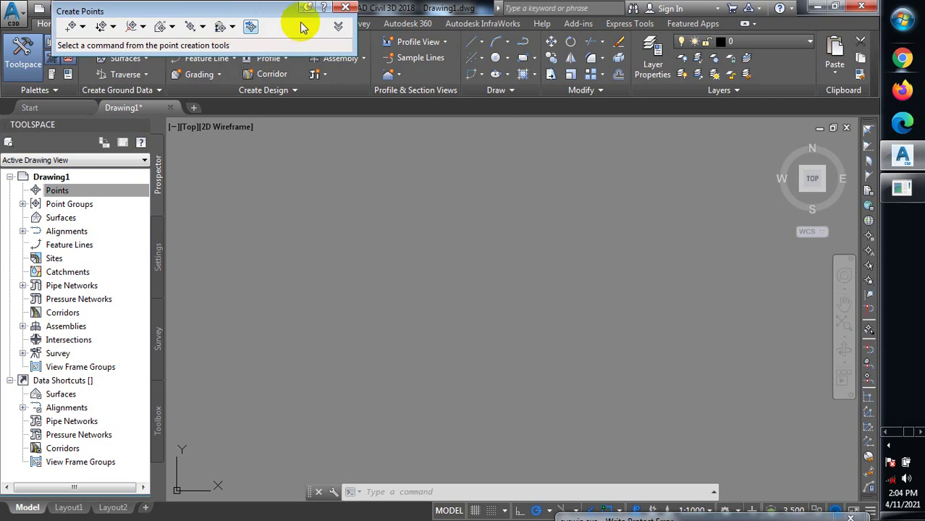
click(251, 26)
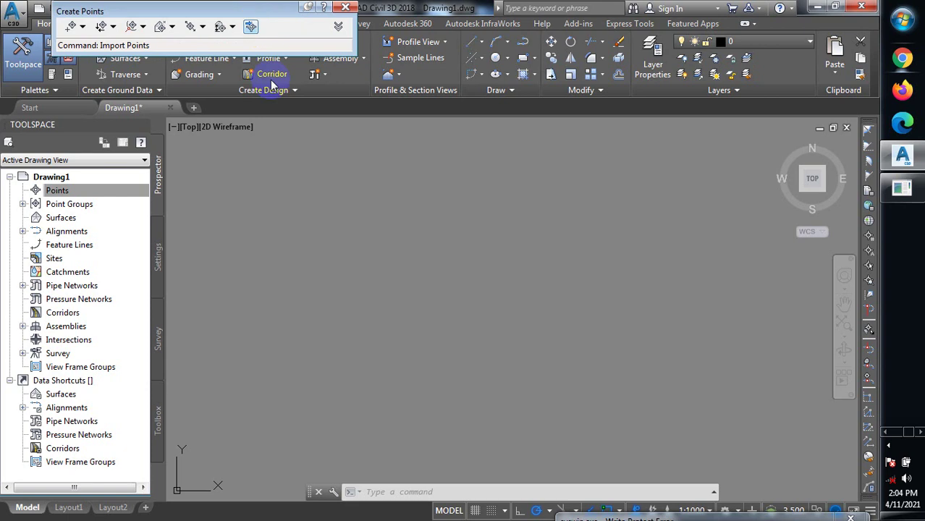
click(252, 27)
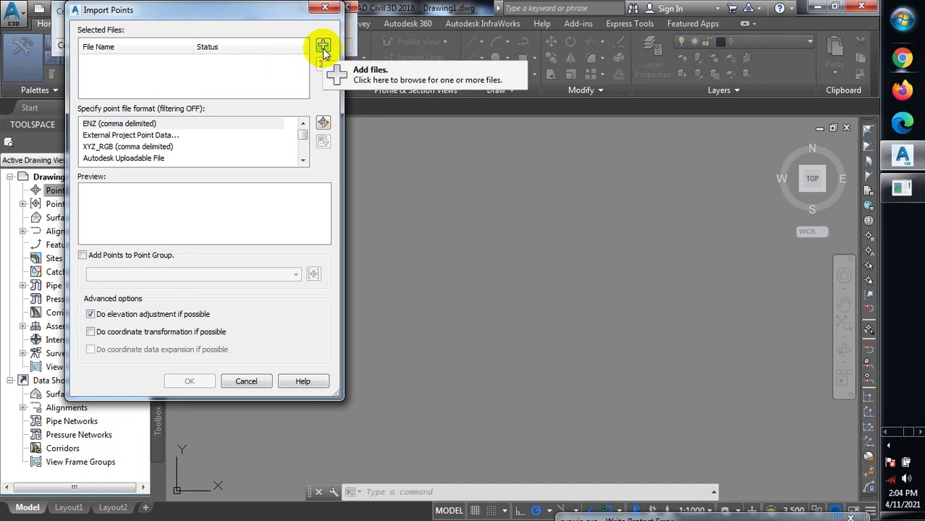
Try adding the NGOLOM COORD workbook and the NGOLOM COORD edit file as point source files.
click(289, 126)
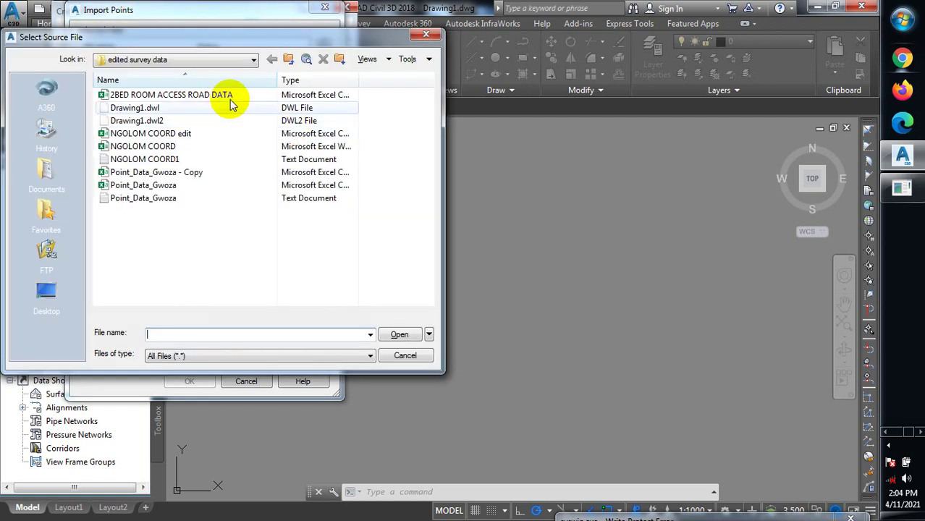
click(243, 136)
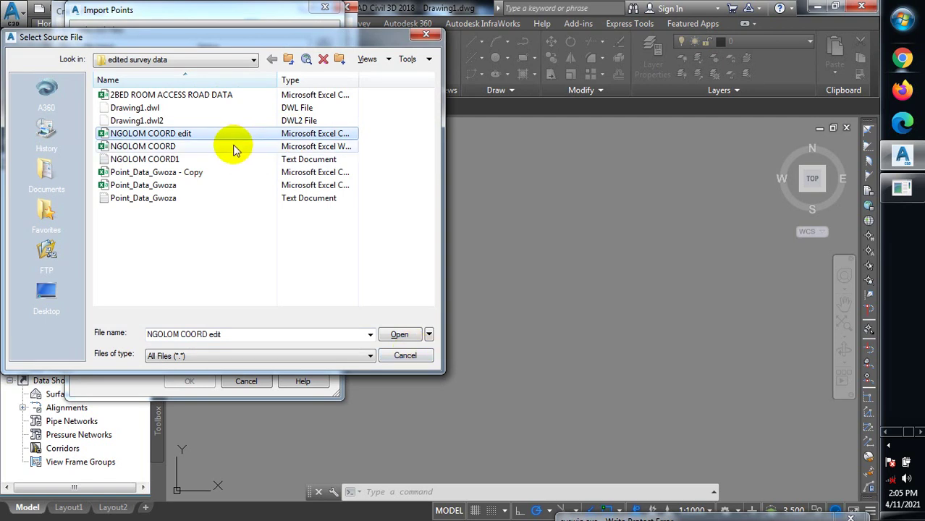
click(167, 148)
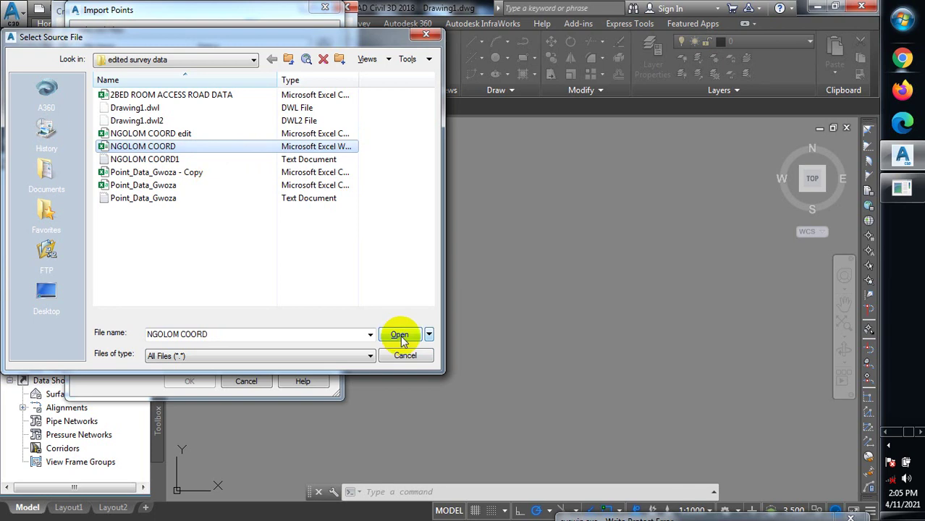
double_click(283, 150)
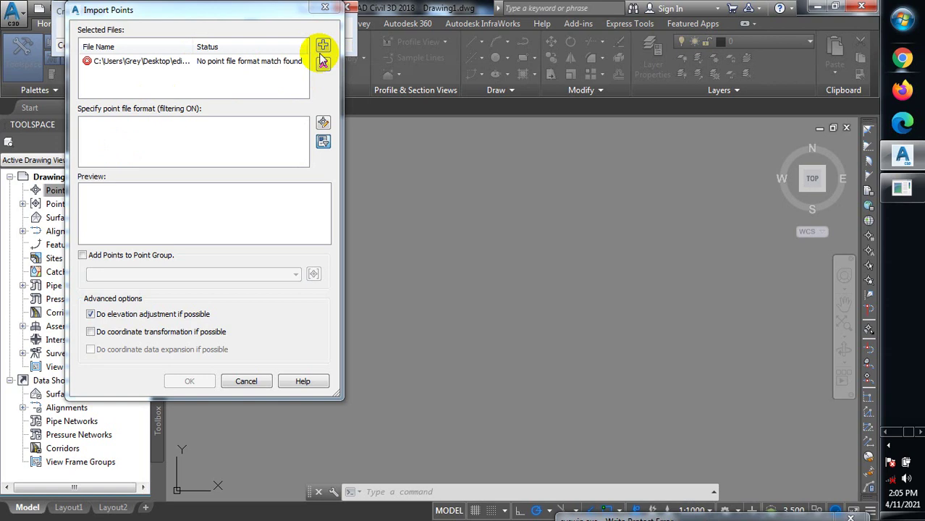
click(321, 45)
click(217, 134)
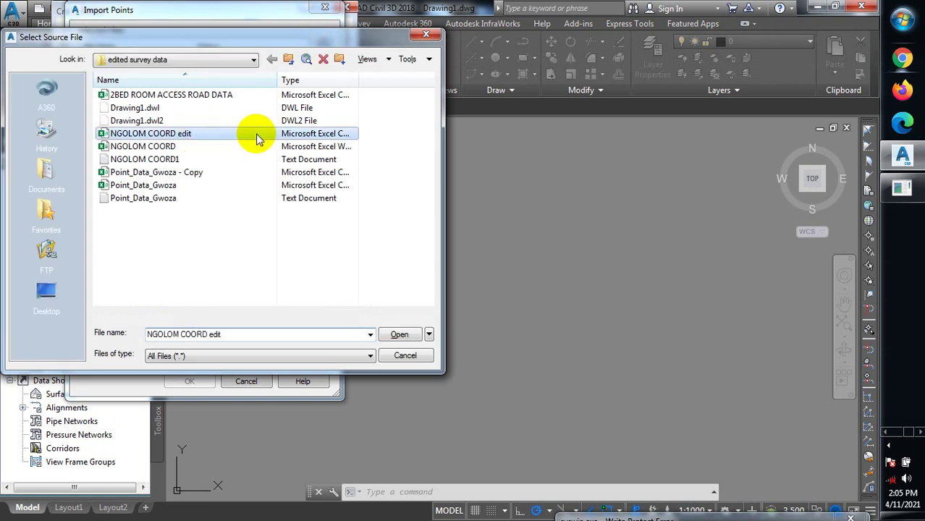
click(398, 335)
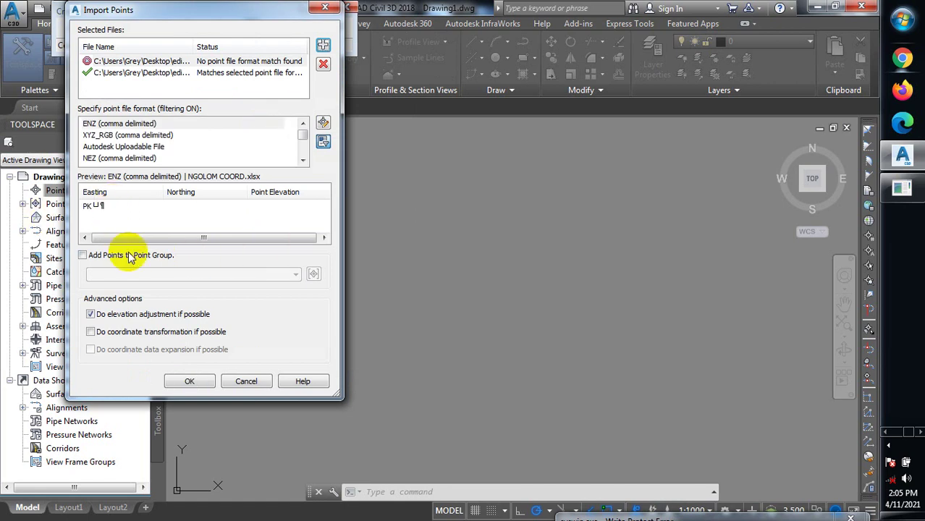
click(324, 10)
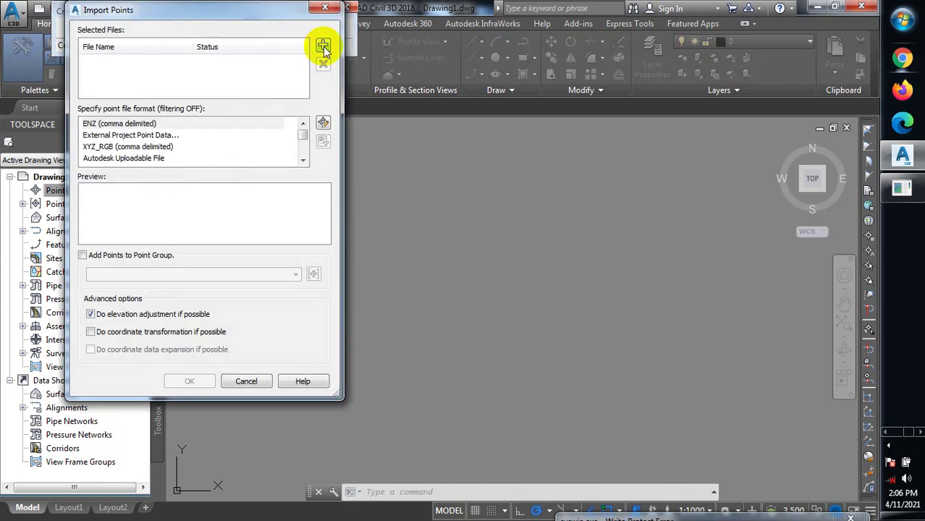
Try loading only the NGOLOM COORD edit CSV file from the edited survey data folder as the import source.
click(323, 47)
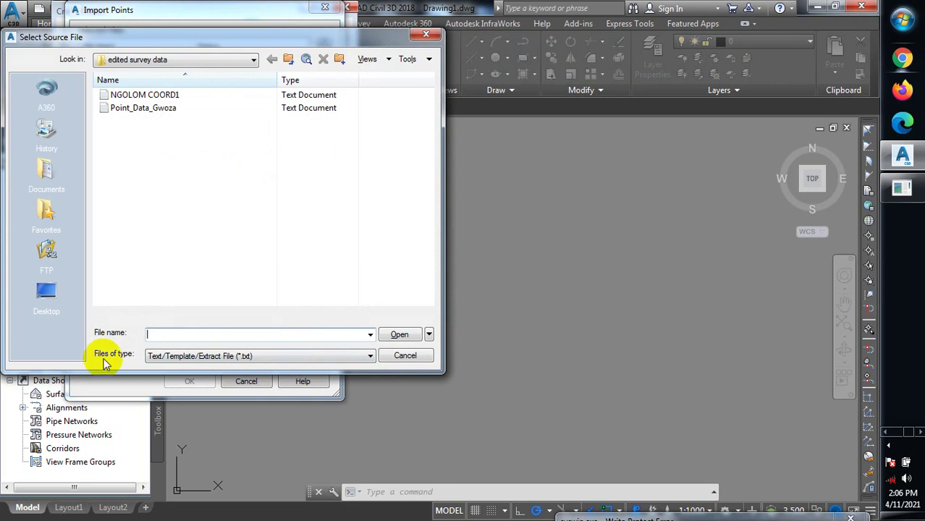
click(297, 355)
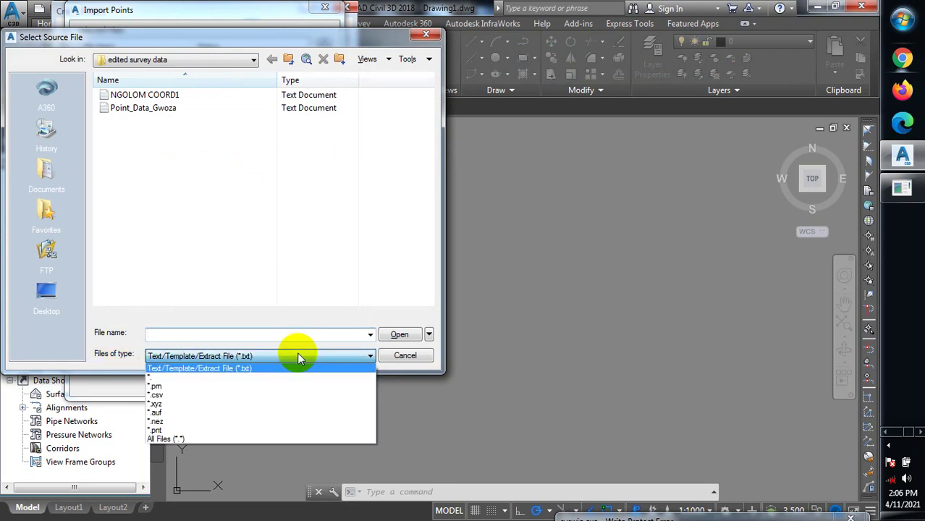
click(181, 394)
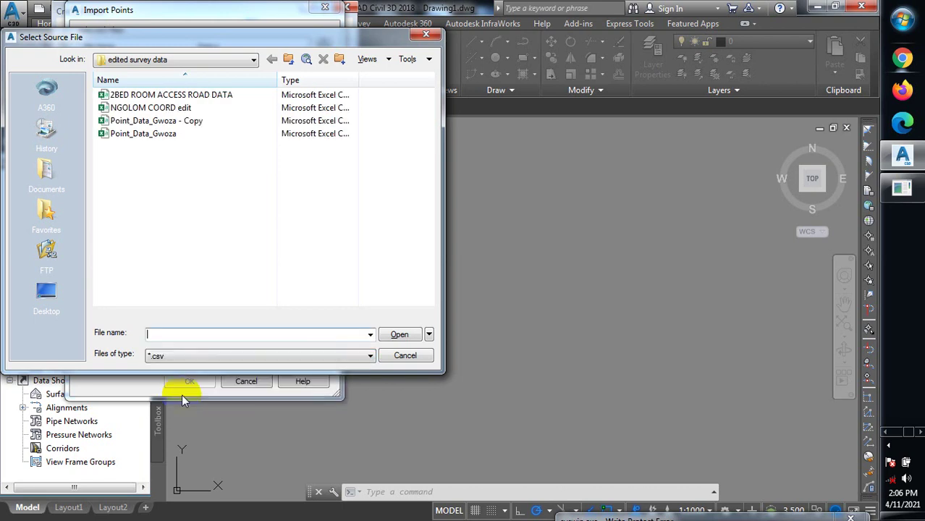
click(206, 110)
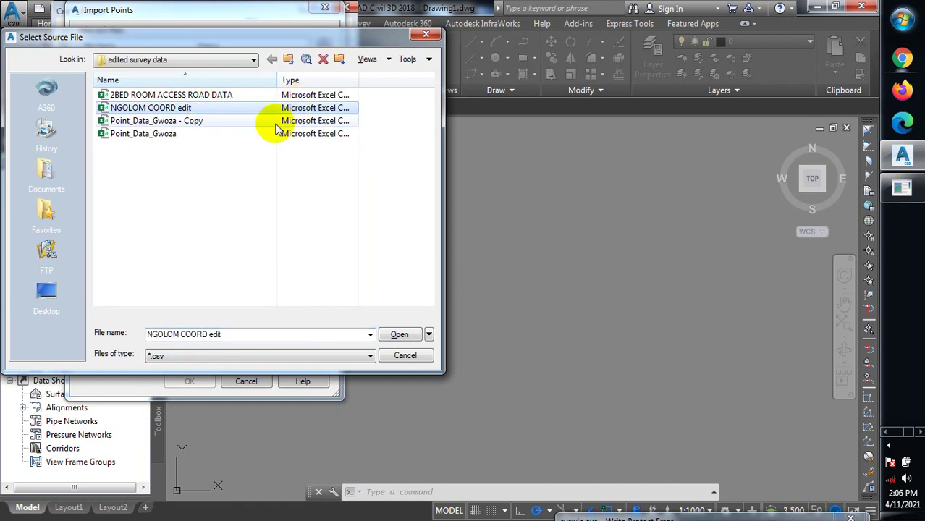
click(400, 334)
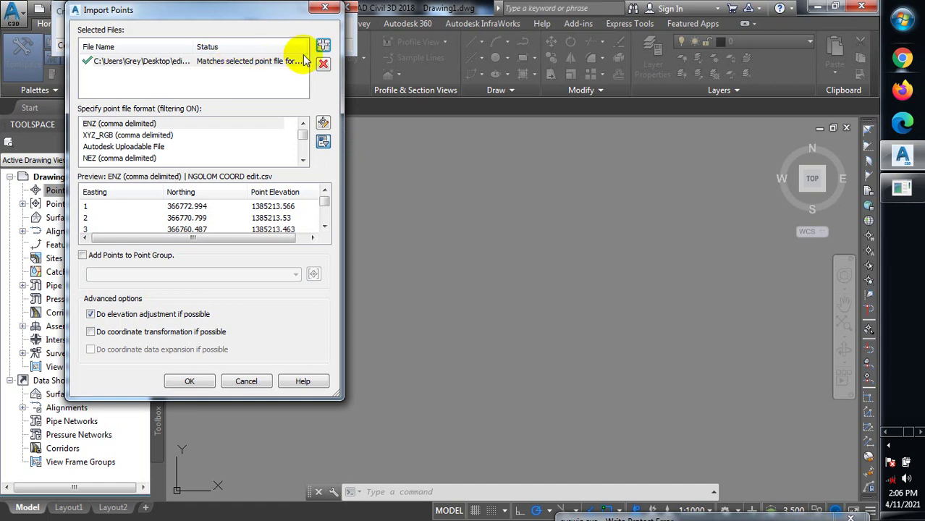
click(323, 10)
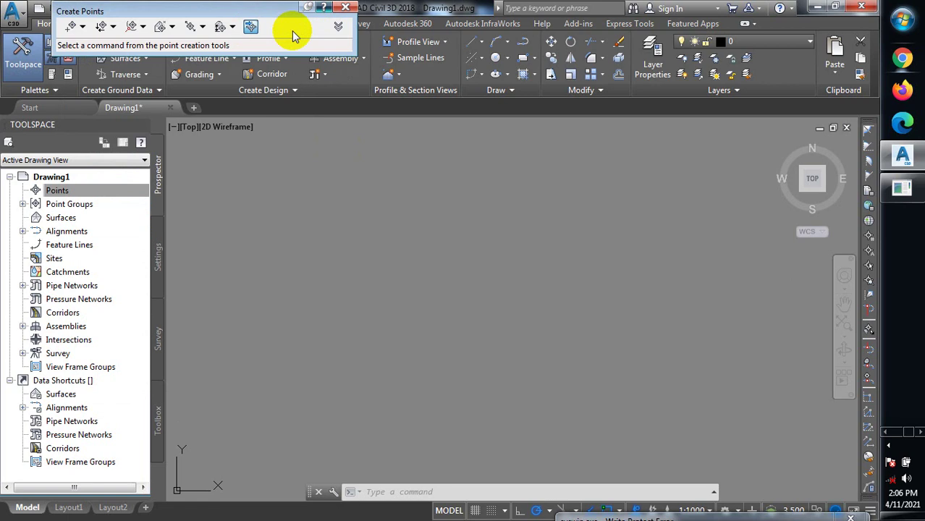
Restart the point import and add the NGOLOM COORD1 text file from the edited survey data folder as its source.
key(Return)
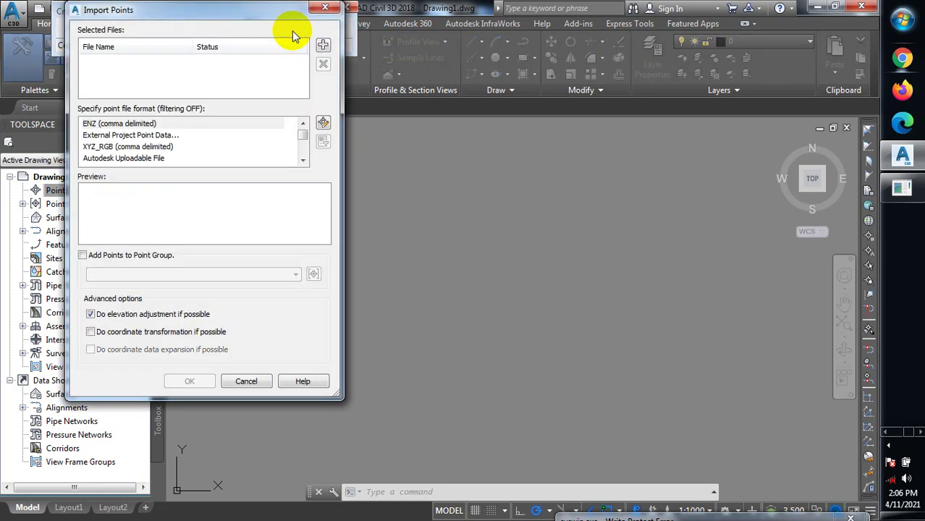
click(323, 45)
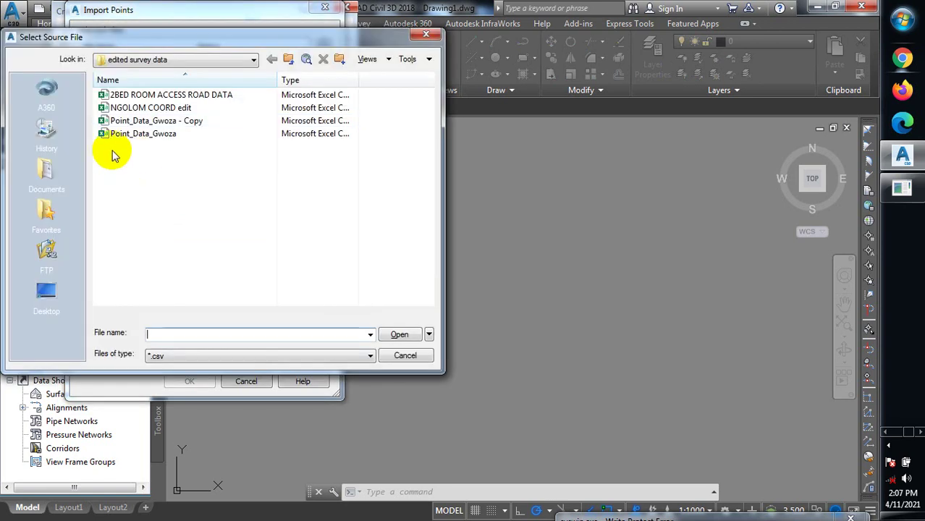
click(215, 354)
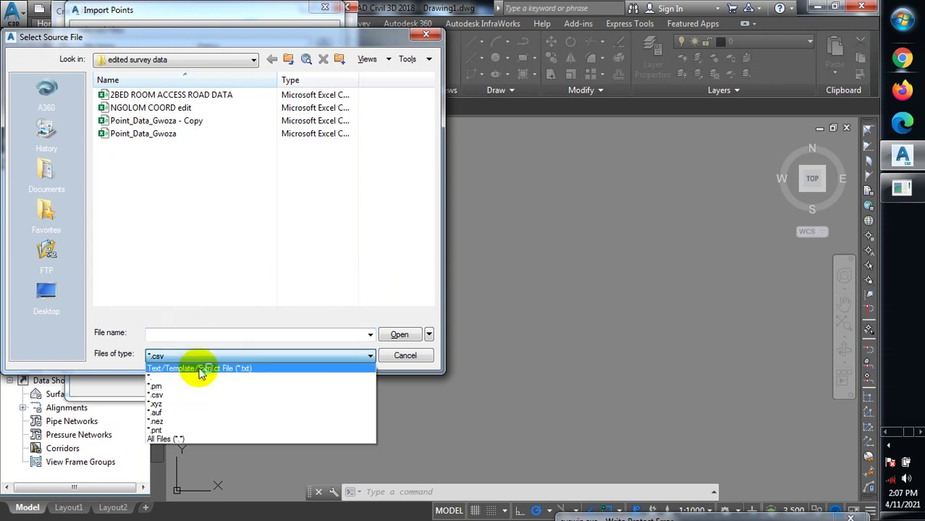
click(208, 370)
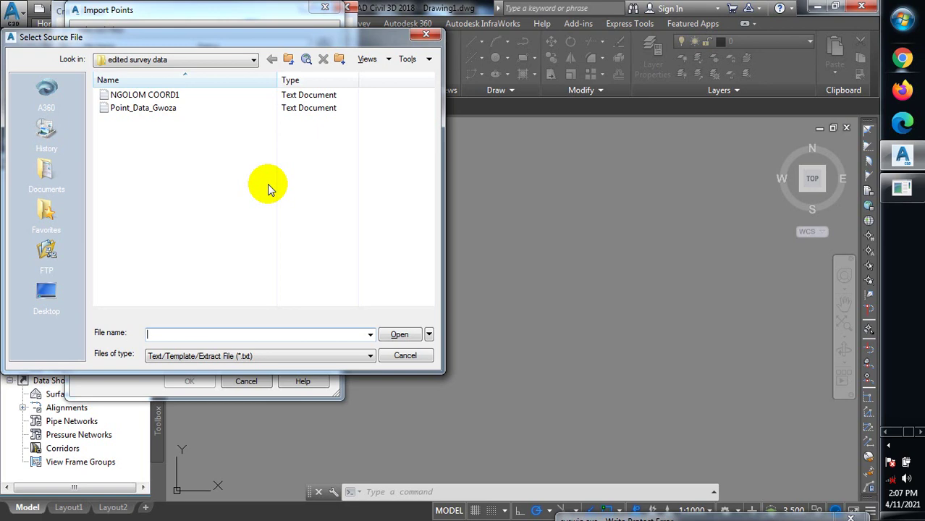
click(258, 94)
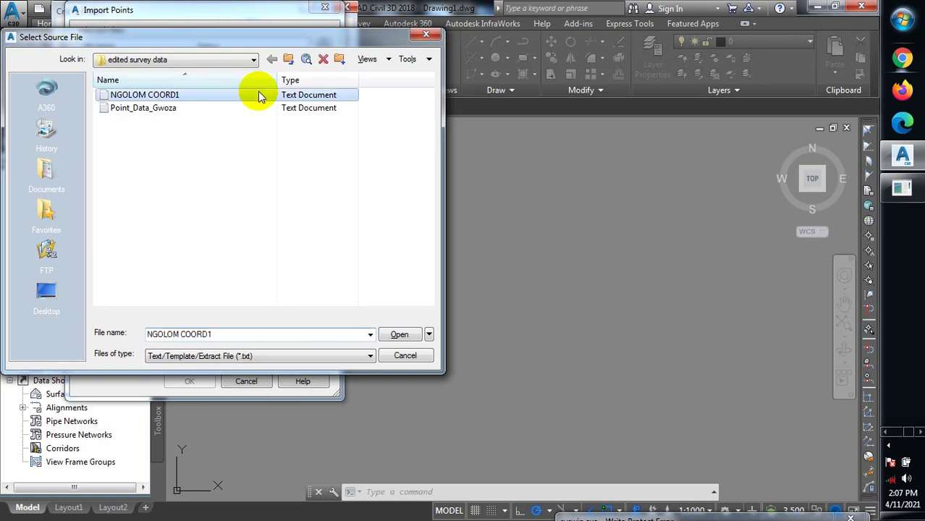
click(399, 334)
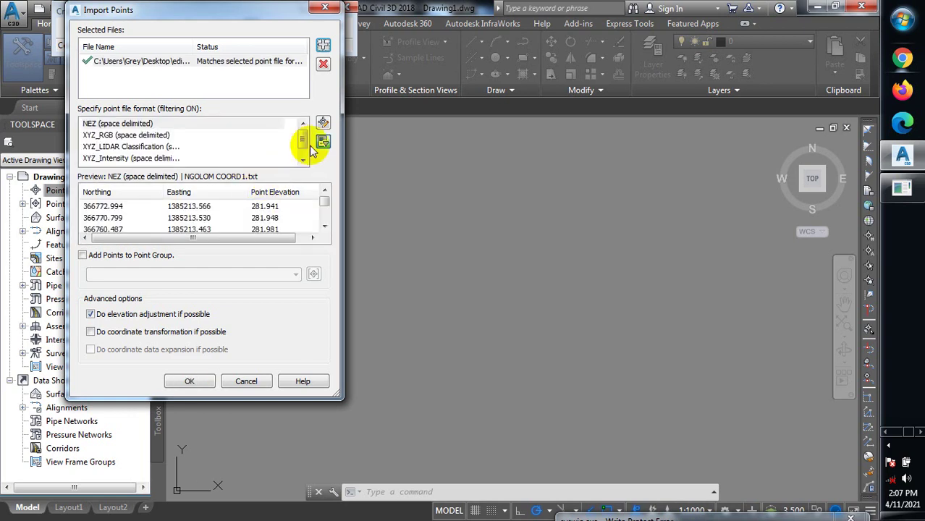
Import the NGOLOM COORD1 points with the NEZ (space delimited) point file format.
drag(306, 140, 305, 148)
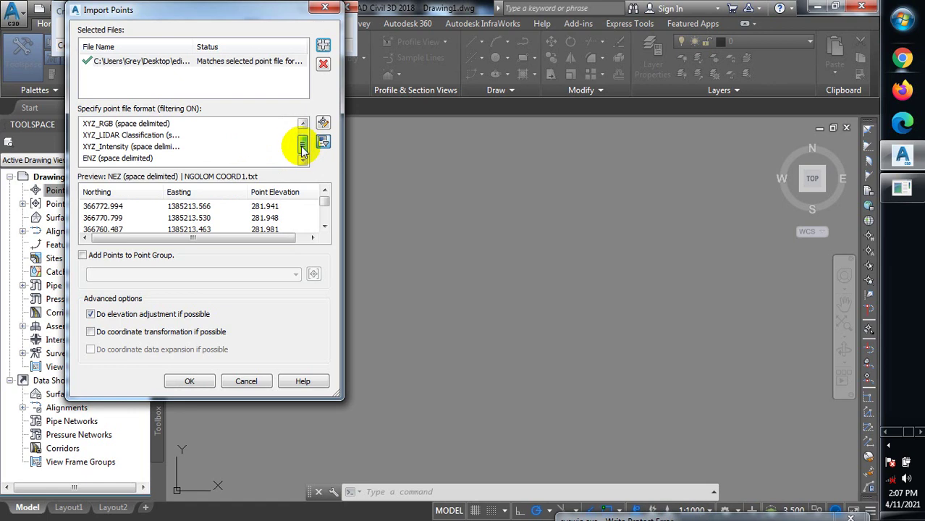
scroll(303, 148, up, 1)
scroll(304, 149, down, 1)
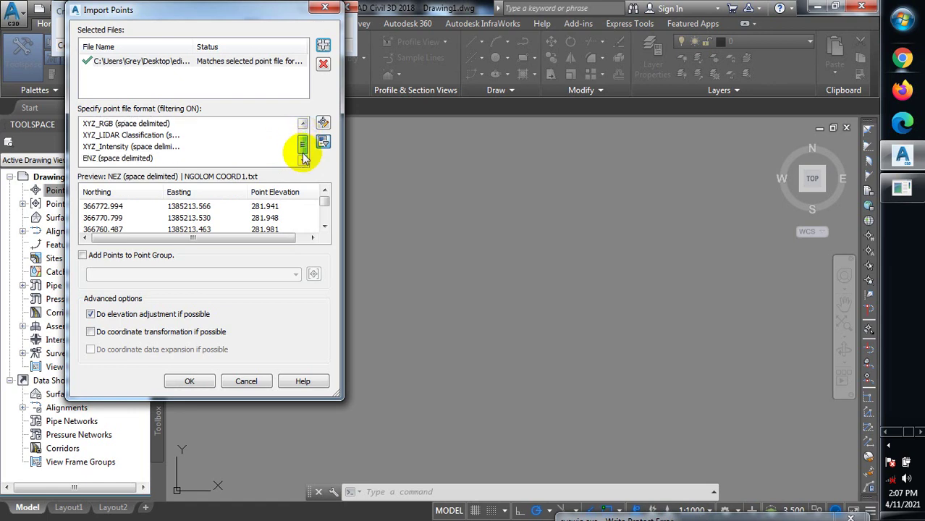
scroll(304, 145, up, 1)
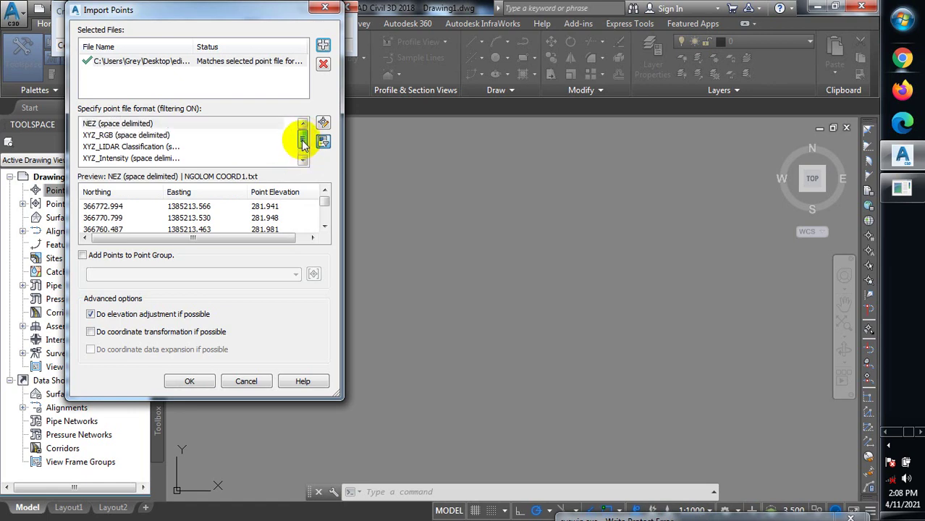
click(164, 123)
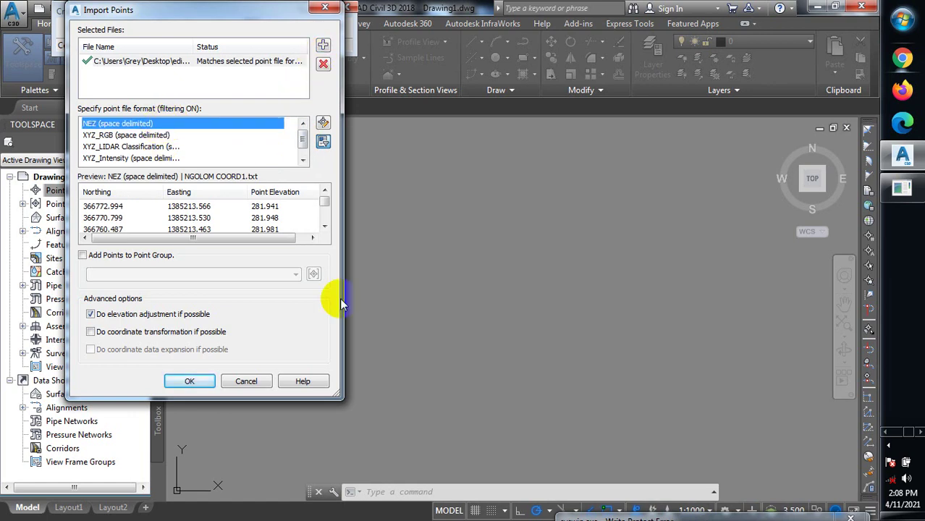
click(193, 381)
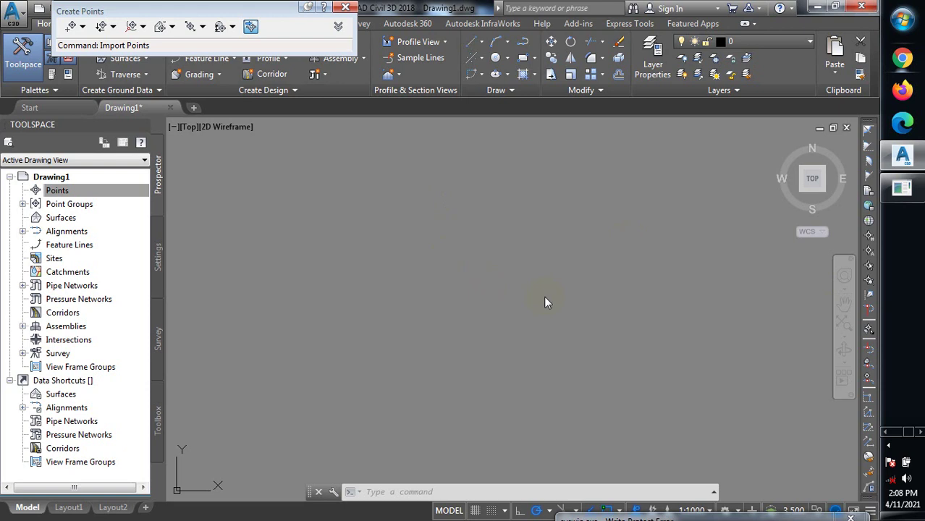
Zoom the drawing with the All option to display the full set of imported survey points.
click(450, 255)
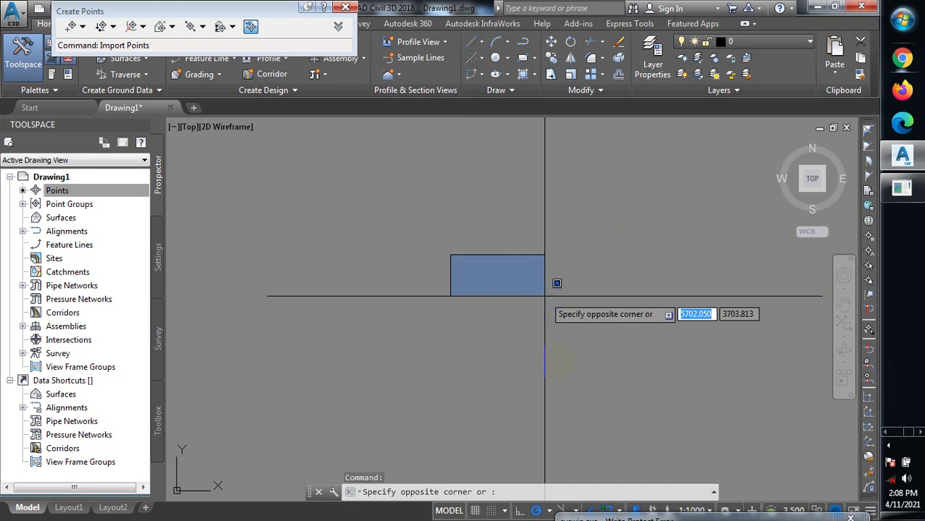
click(545, 295)
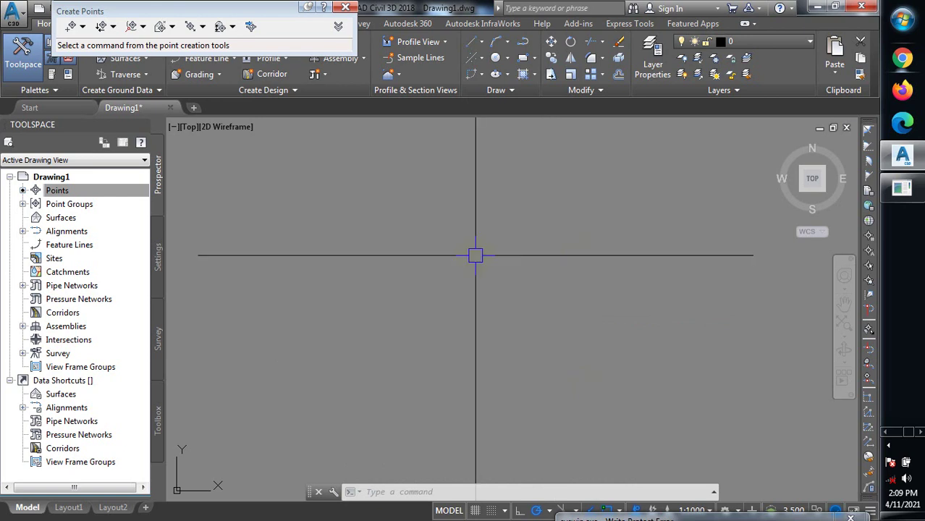
text(z)
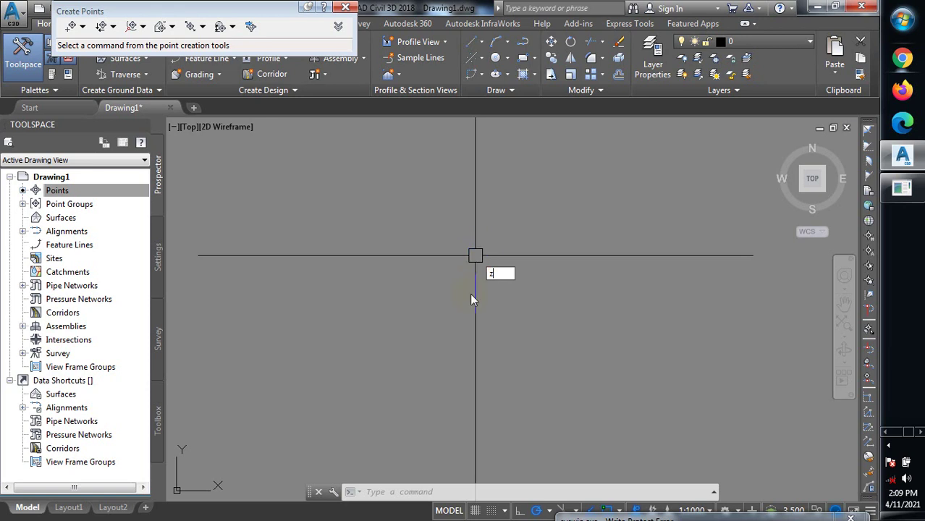
key(Return)
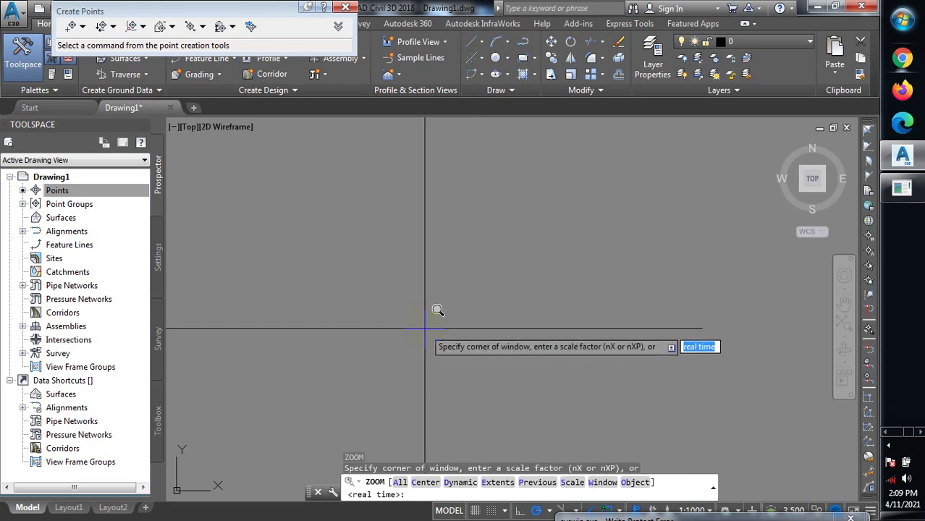
click(425, 329)
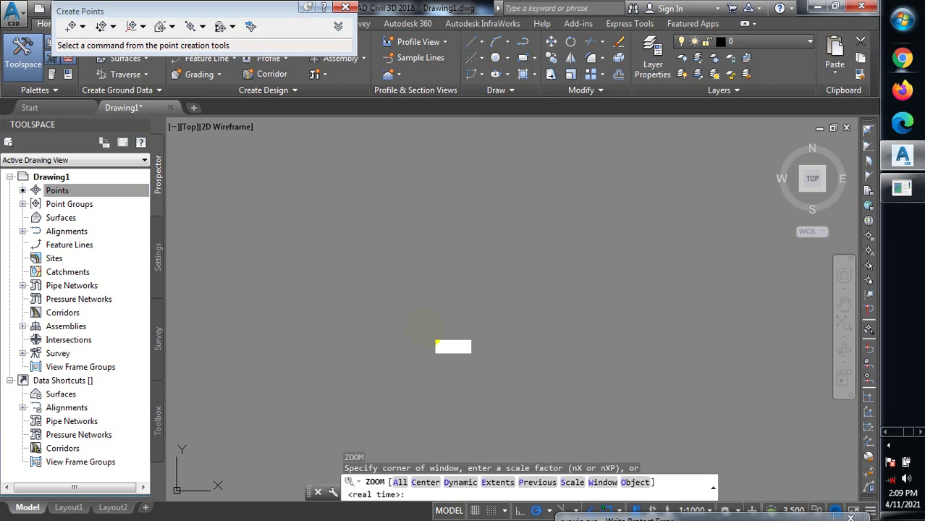
text(a)
key(Return)
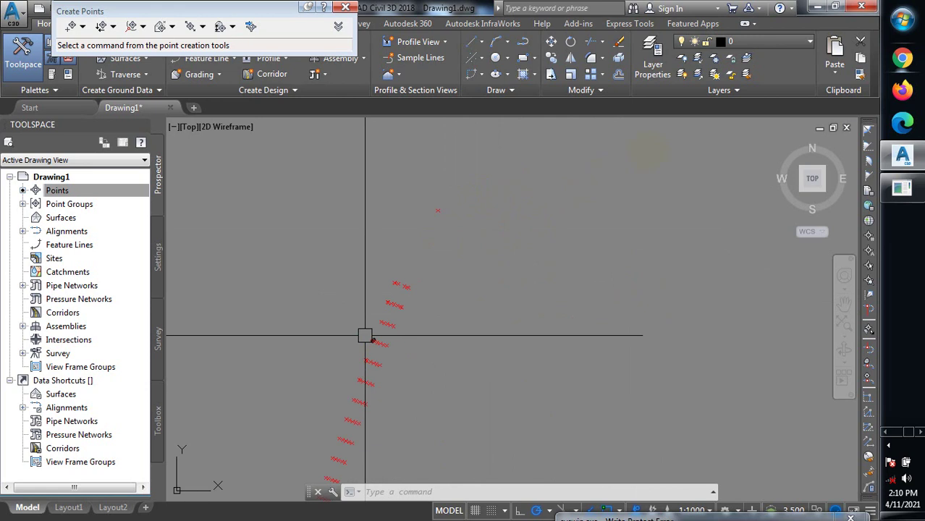
Examine the layout of the imported survey points along the whole route, from its northern end to its southeastern end.
scroll(757, 117, down, 2)
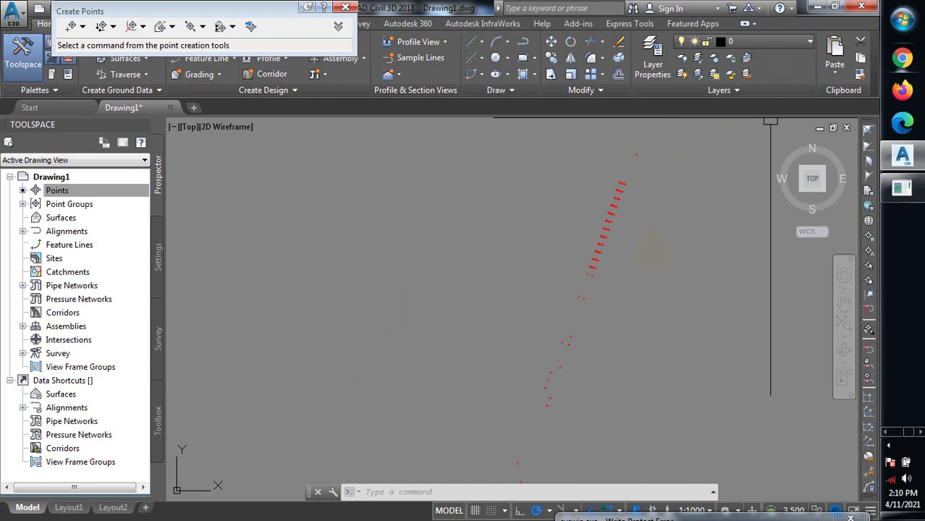
middle_drag(636, 270, 615, 207)
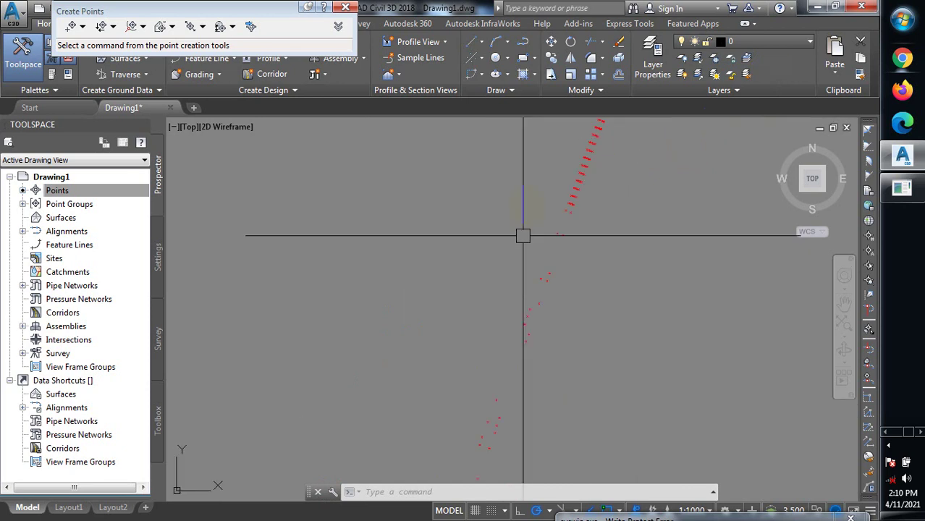
scroll(522, 236, down, 3)
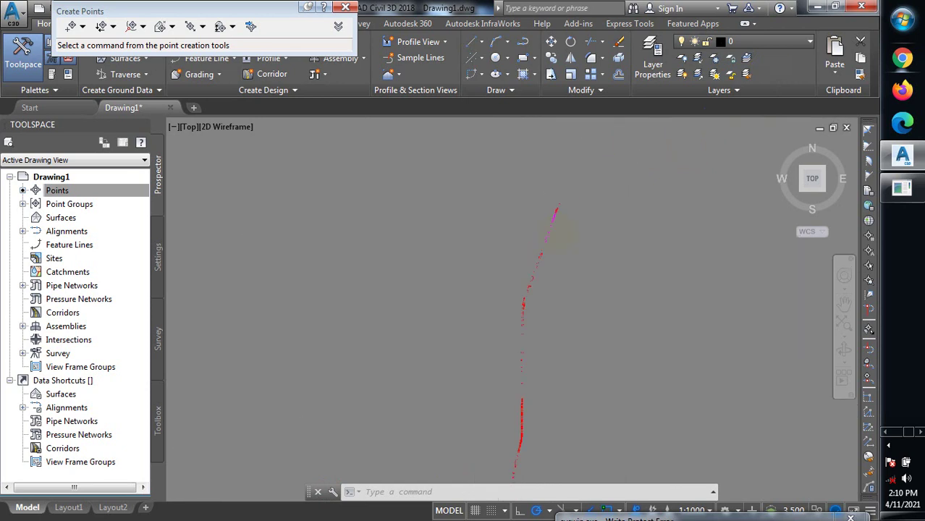
scroll(566, 249, down, 2)
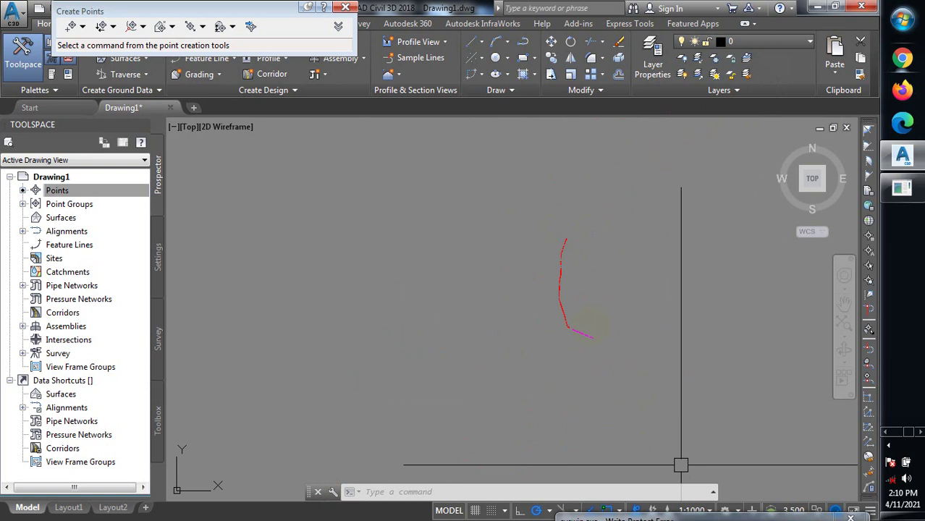
scroll(597, 322, up, 2)
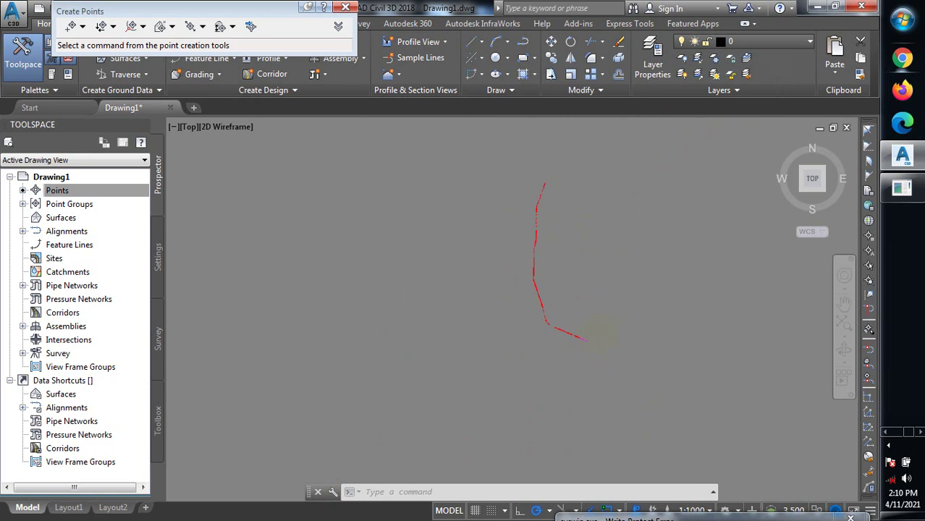
scroll(599, 333, up, 2)
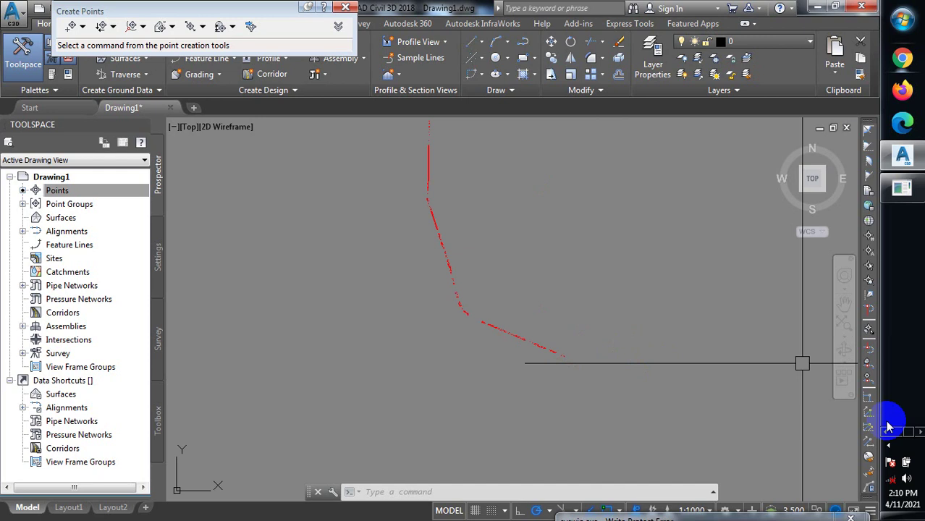
click(889, 446)
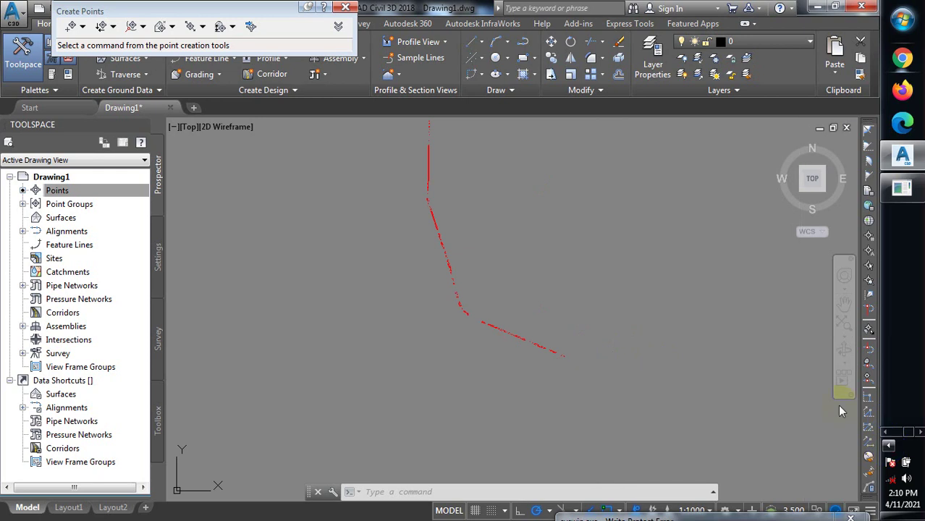